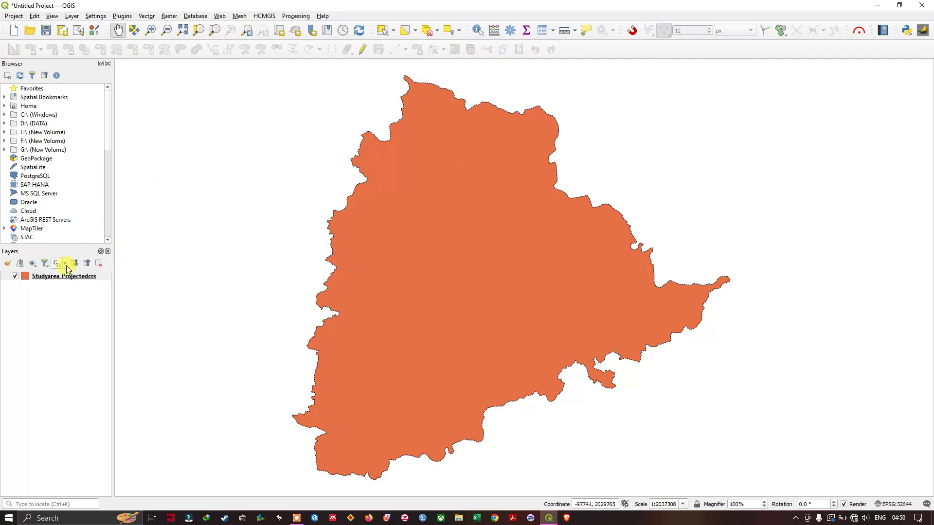
Select the Studyarea_Projectedcrs layer in the Layers panel.
{"action": "mouse_move", "coordinate": [67, 278]}
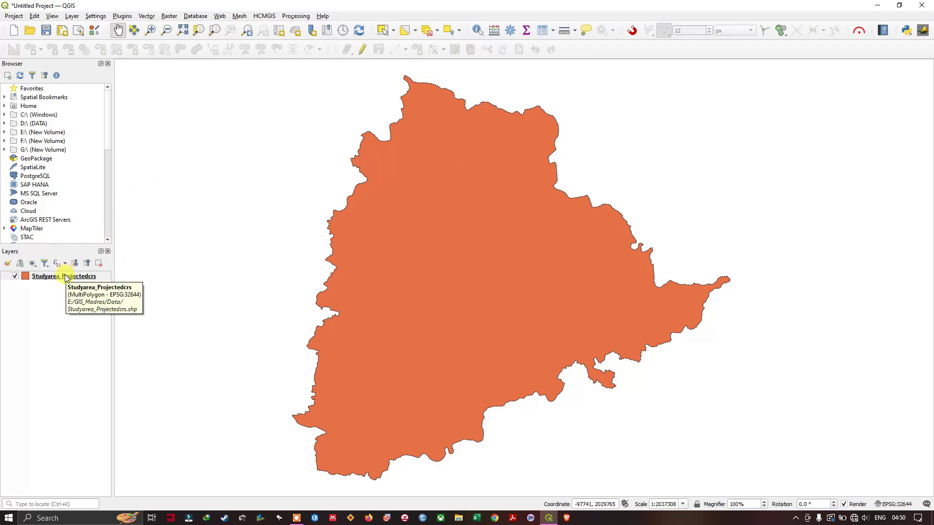
{"action": "left_click", "coordinate": [67, 276]}
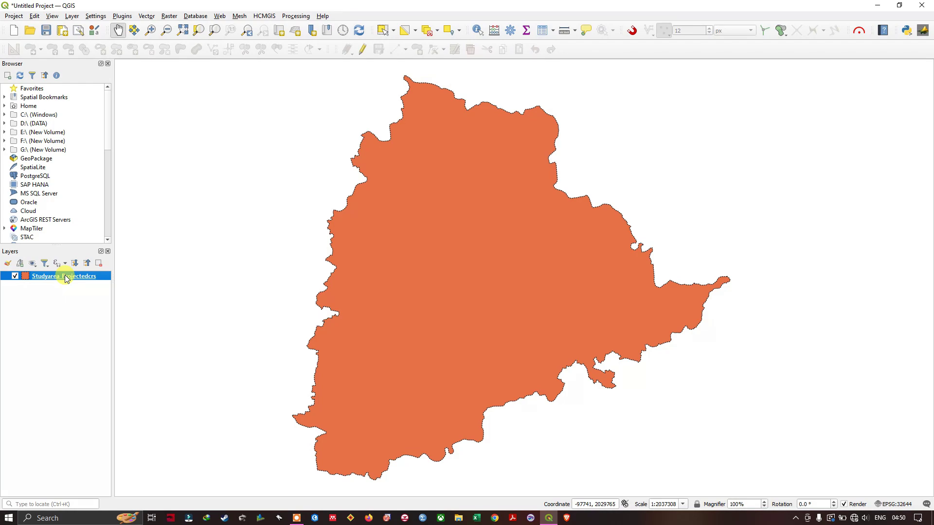
Verify in Layer Properties that the study area's CRS is EPSG:32644 - WGS 84 / UTM zone 44N.
{"action": "right_click", "coordinate": [65, 275]}
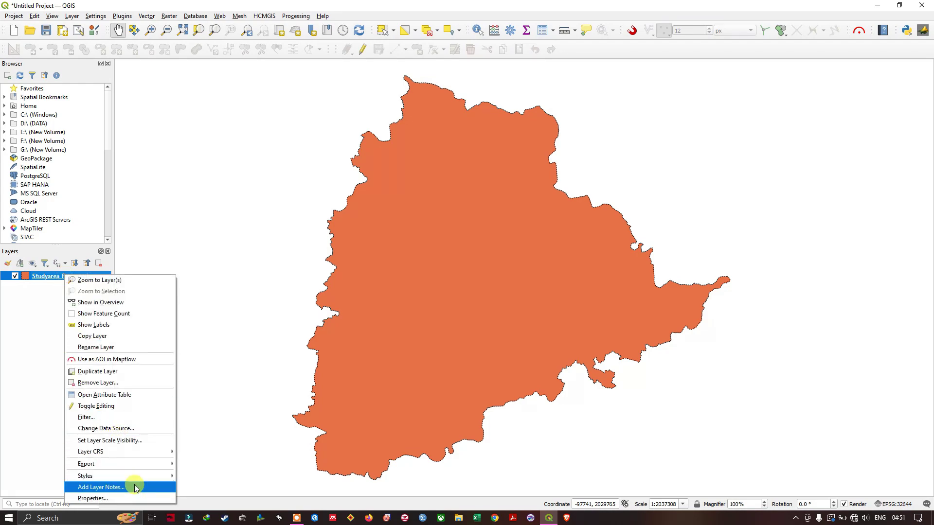
{"action": "left_click", "coordinate": [142, 499]}
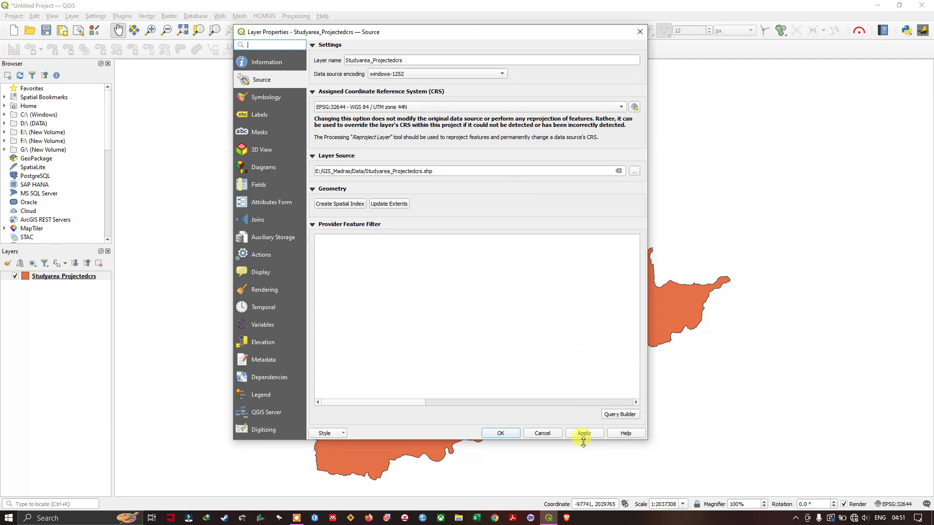
{"action": "left_click", "coordinate": [640, 31]}
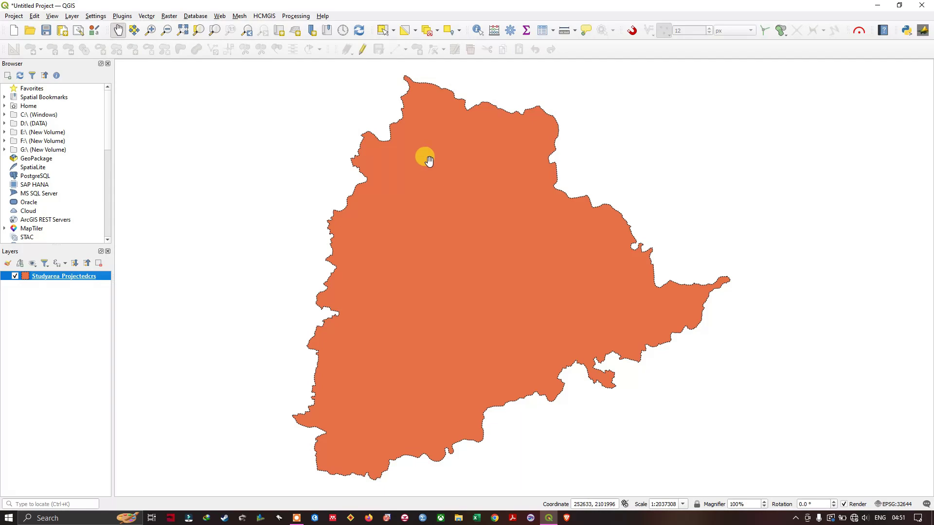
Open the Create Grid tool from Vector > Research Tools.
{"action": "left_click", "coordinate": [142, 17]}
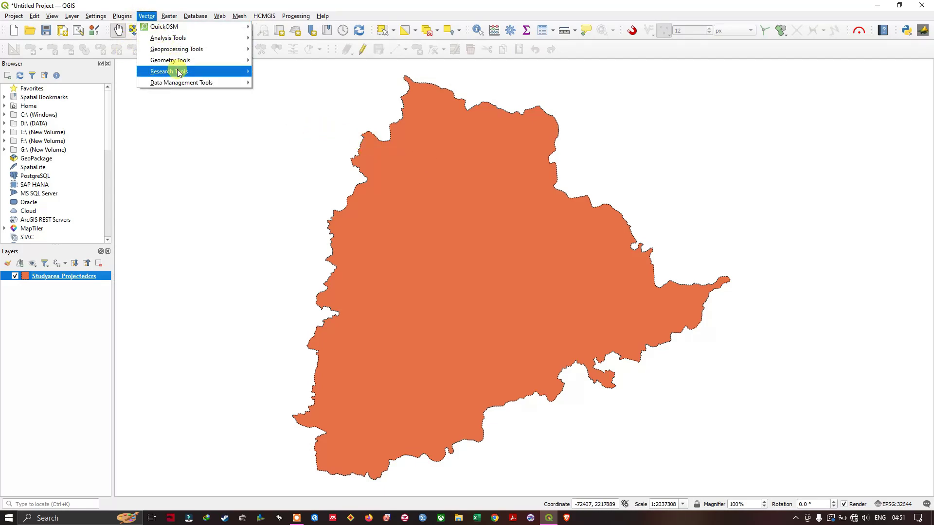
{"action": "mouse_move", "coordinate": [179, 73]}
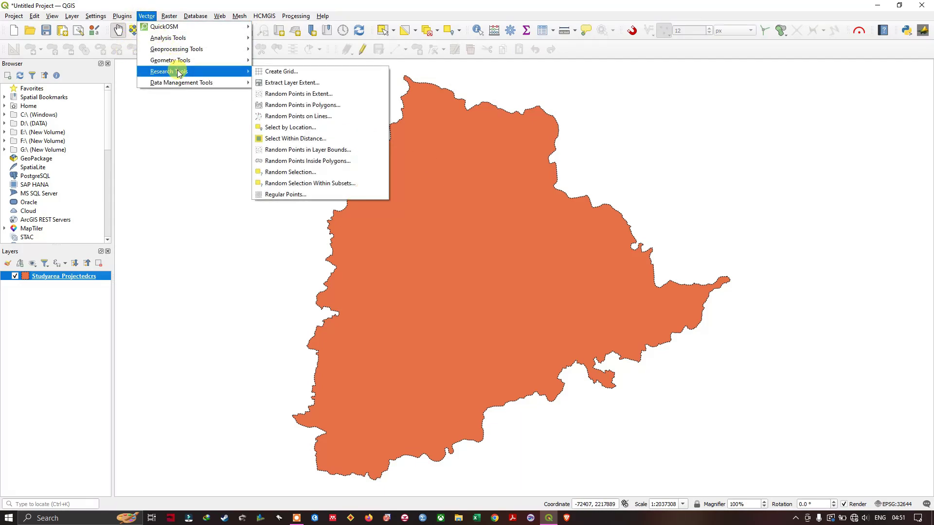
{"action": "left_click", "coordinate": [309, 75]}
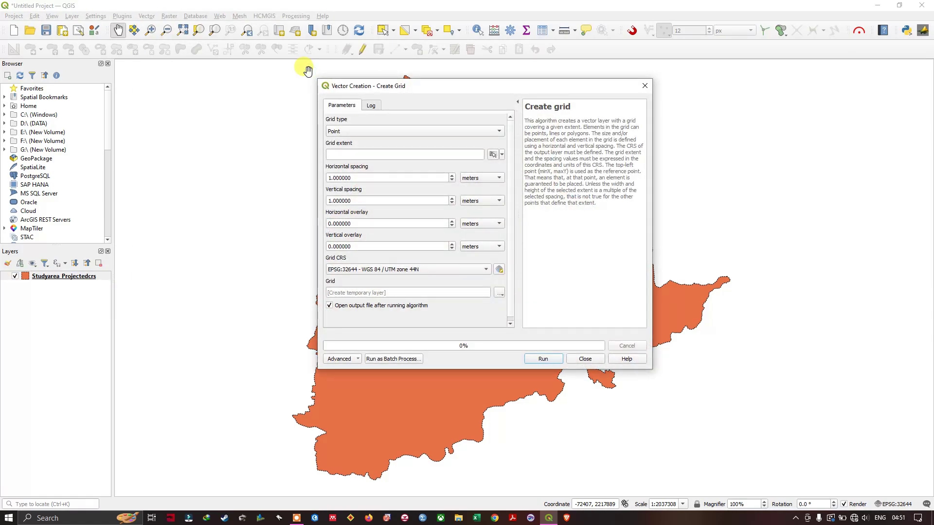
{"action": "left_click_drag", "start_coordinate": [407, 83], "coordinate": [442, 92]}
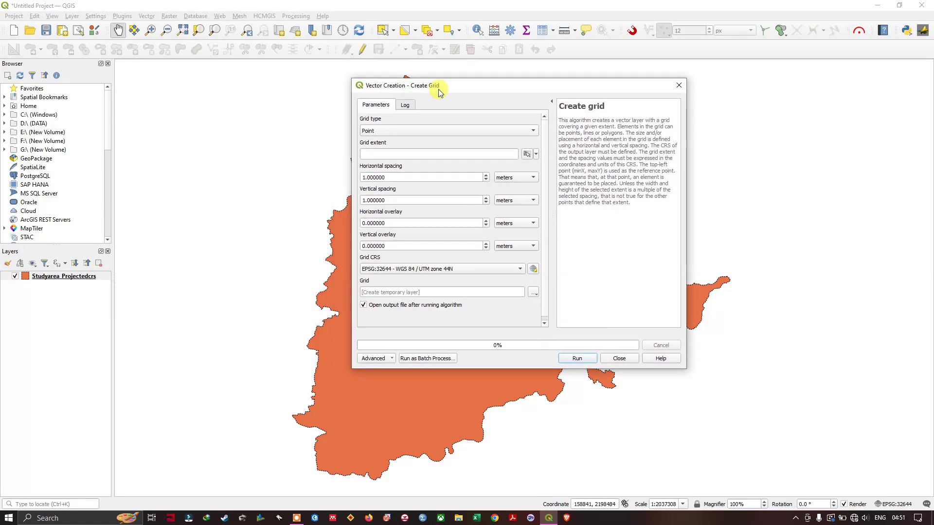
Set grid type to Rectangle (Polygon) with extent calculated from Studyarea_Projectedcrs.
{"action": "left_click", "coordinate": [387, 131]}
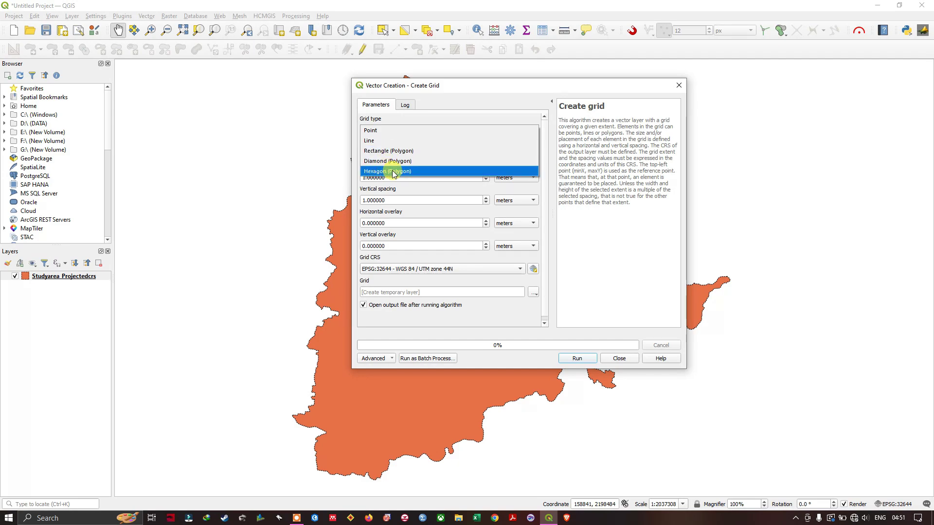
{"action": "left_click", "coordinate": [396, 152]}
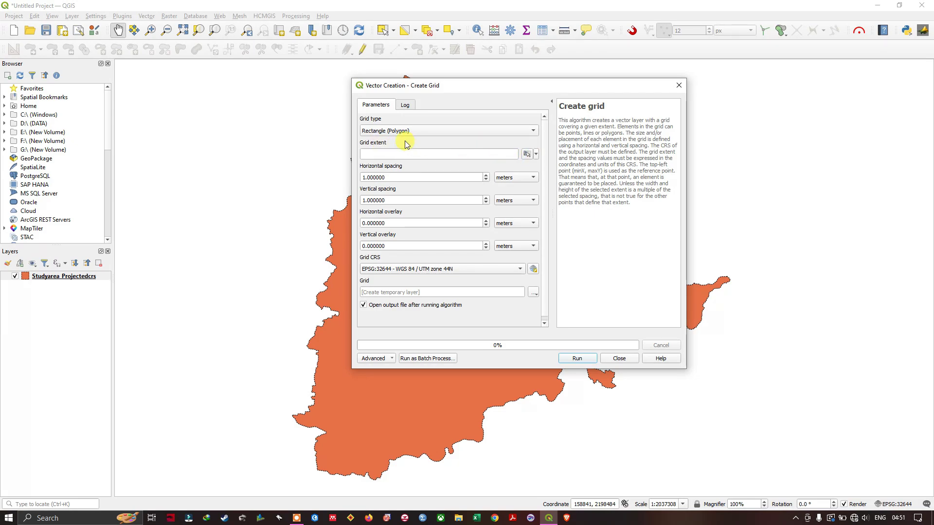
{"action": "left_click", "coordinate": [536, 154]}
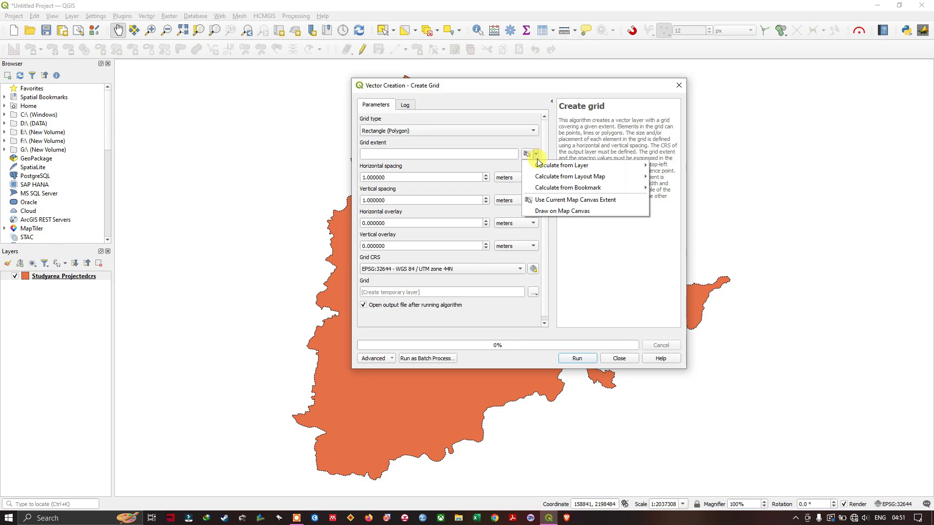
{"action": "mouse_move", "coordinate": [540, 166]}
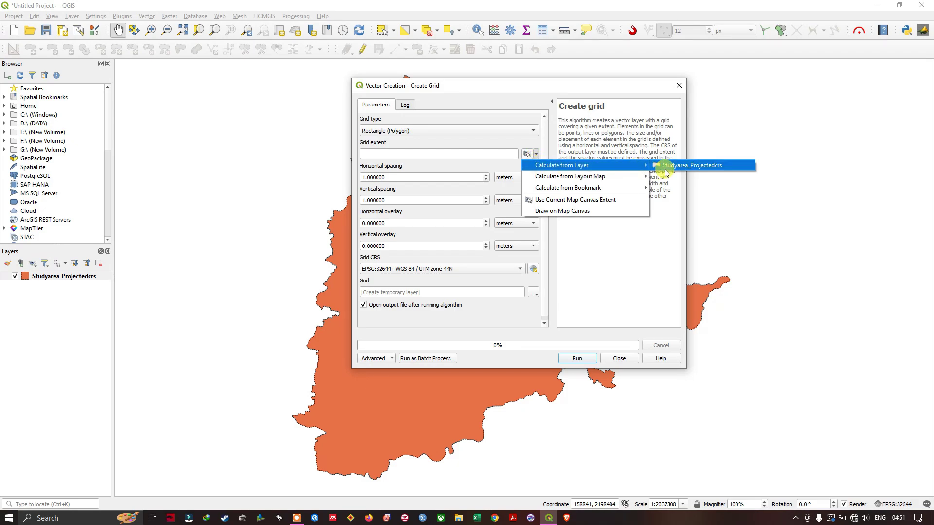
{"action": "left_click", "coordinate": [667, 170]}
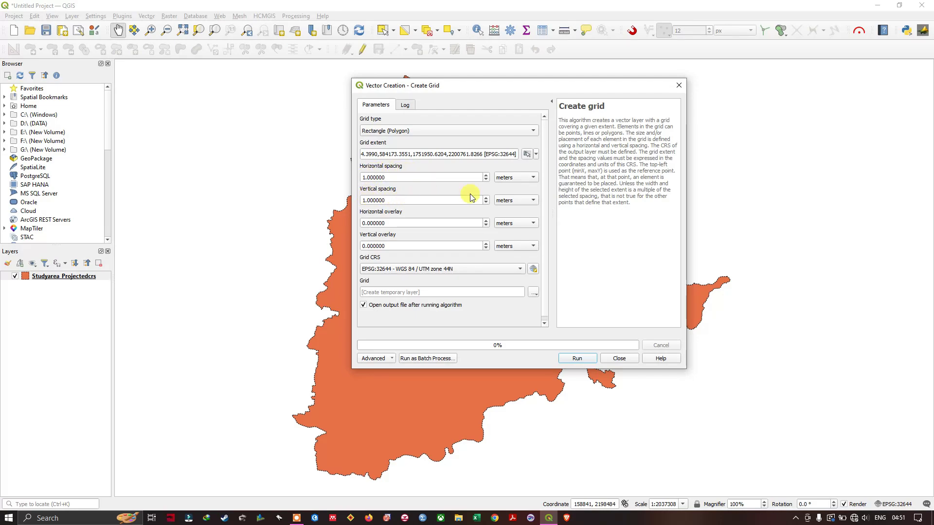
Enter 25 for both horizontal and vertical spacing, with units switched to kilometers.
{"action": "left_click", "coordinate": [511, 181]}
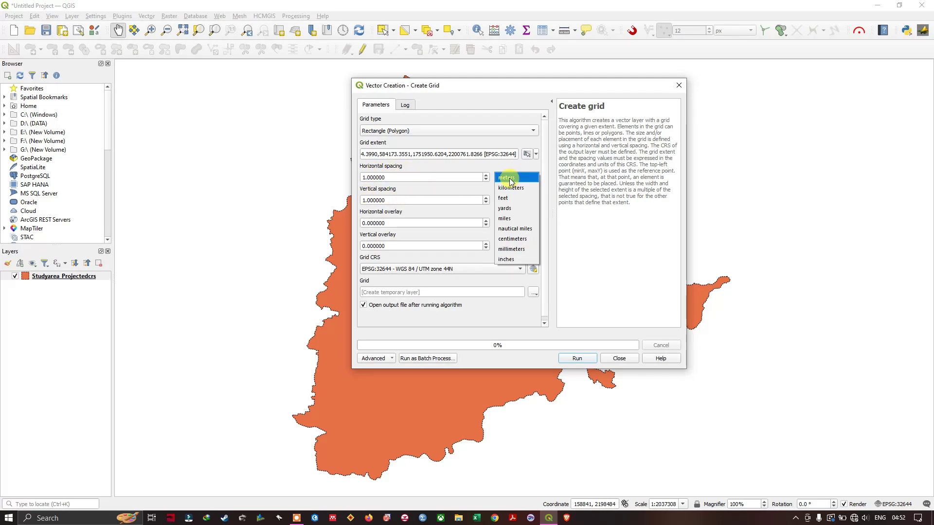
{"action": "left_click", "coordinate": [510, 179]}
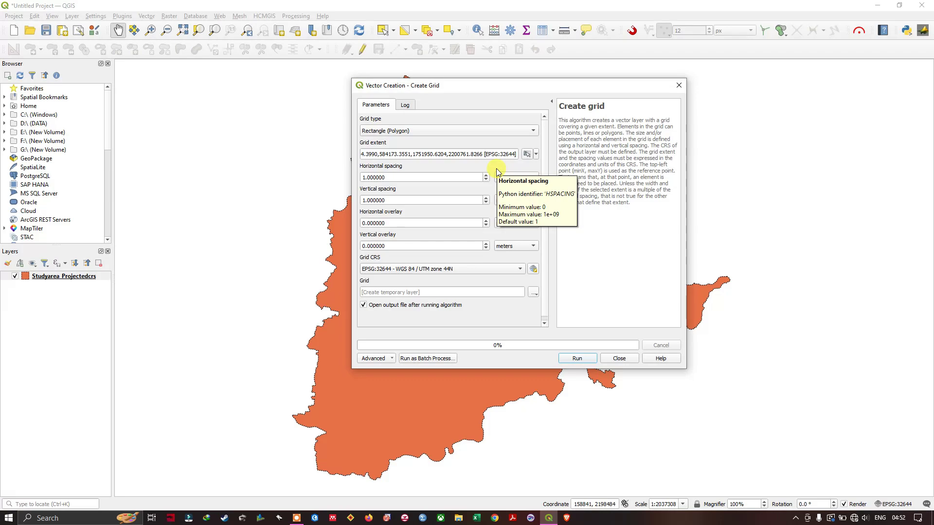
{"action": "left_click", "coordinate": [367, 178]}
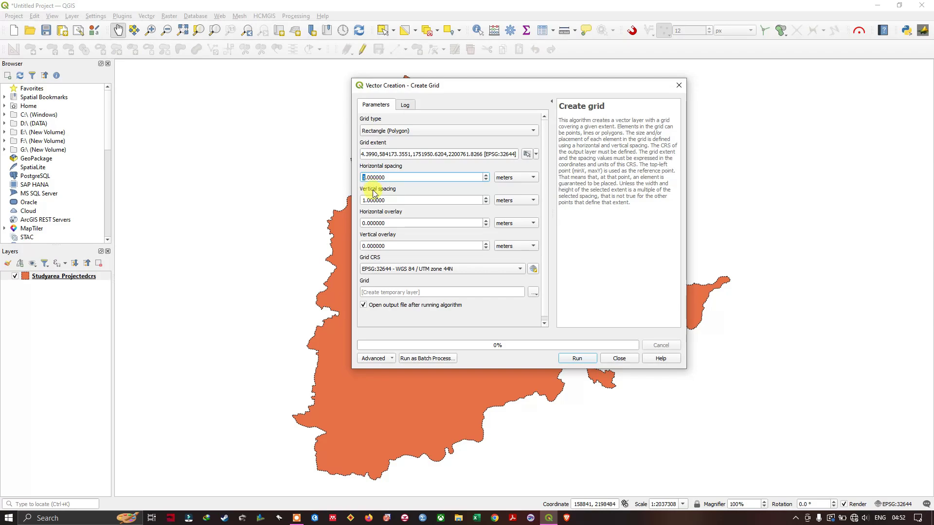
{"action": "type", "text": "25"}
{"action": "left_click", "coordinate": [512, 182]}
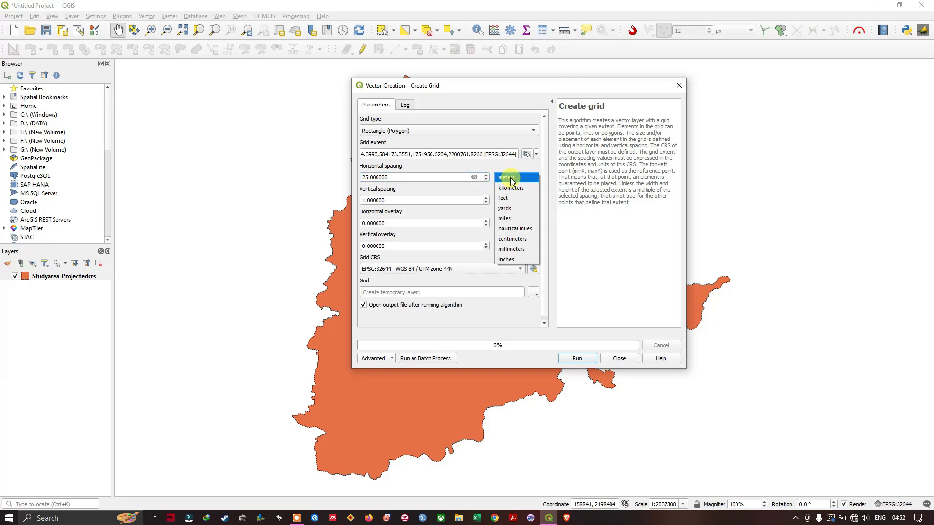
{"action": "left_click", "coordinate": [510, 189]}
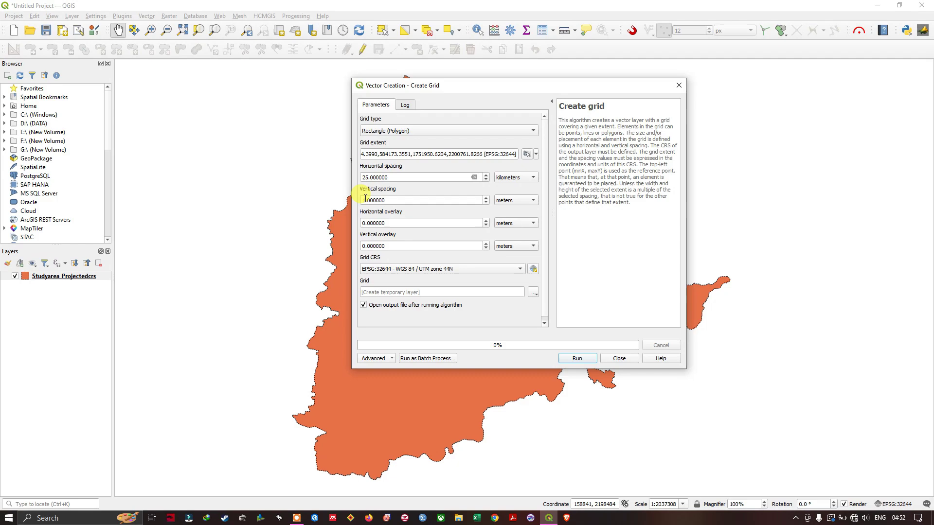
{"action": "left_click_drag", "start_coordinate": [365, 199], "coordinate": [353, 212]}
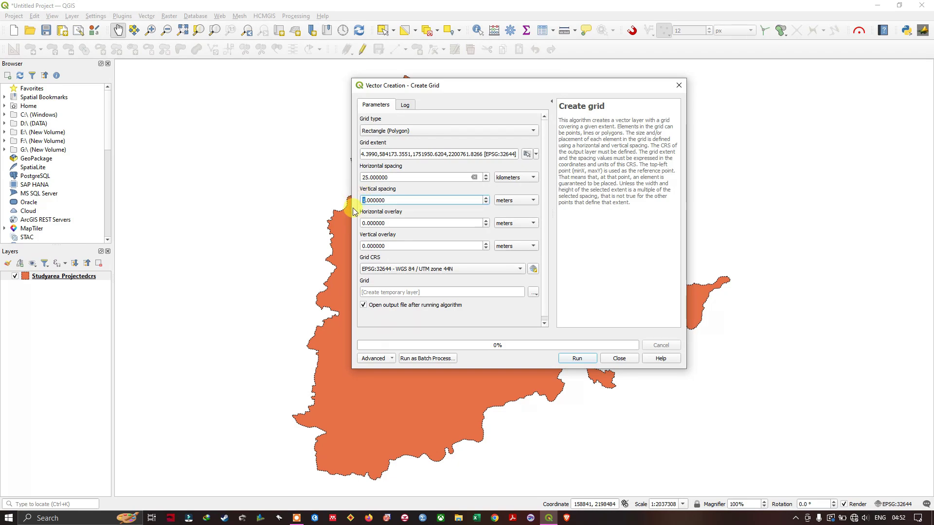
{"action": "type", "text": "25"}
{"action": "left_click", "coordinate": [512, 201]}
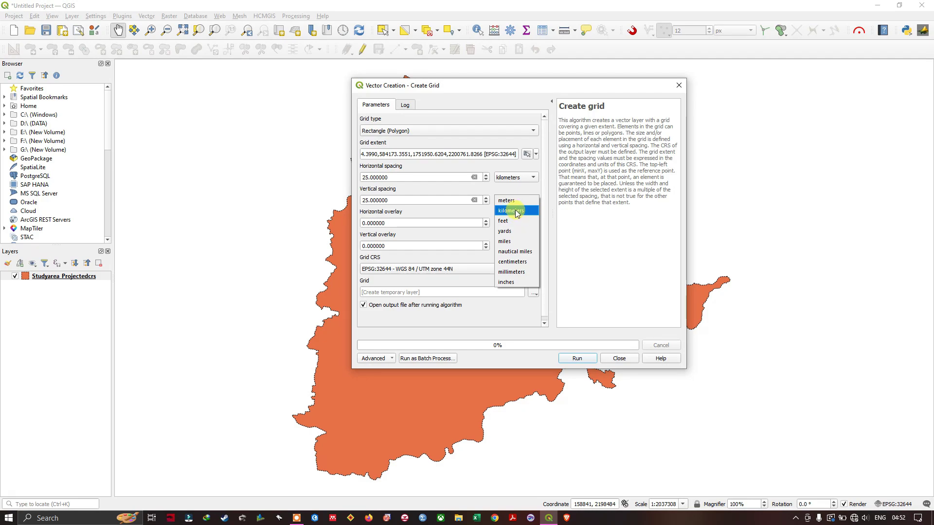
{"action": "left_click", "coordinate": [516, 212]}
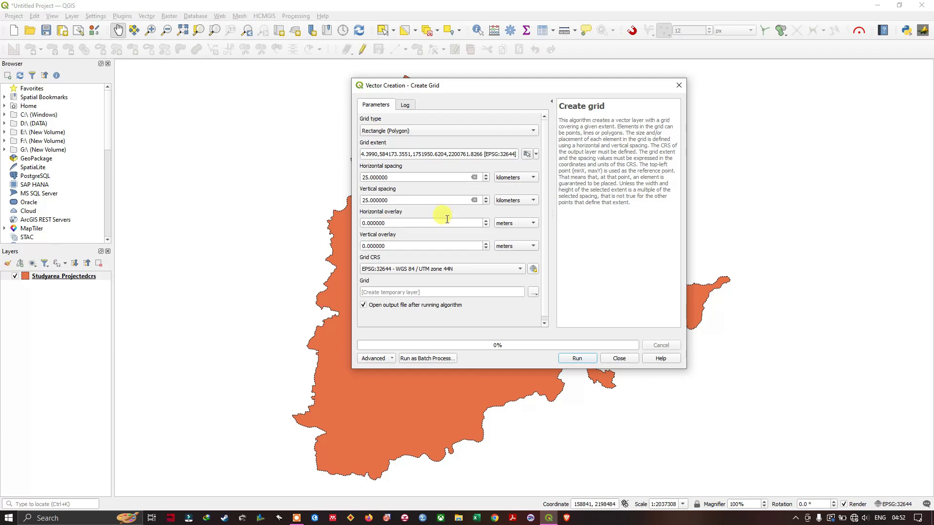
Save the grid output as Grids.shp, run Create Grid, and close the tool.
{"action": "left_click", "coordinate": [532, 292]}
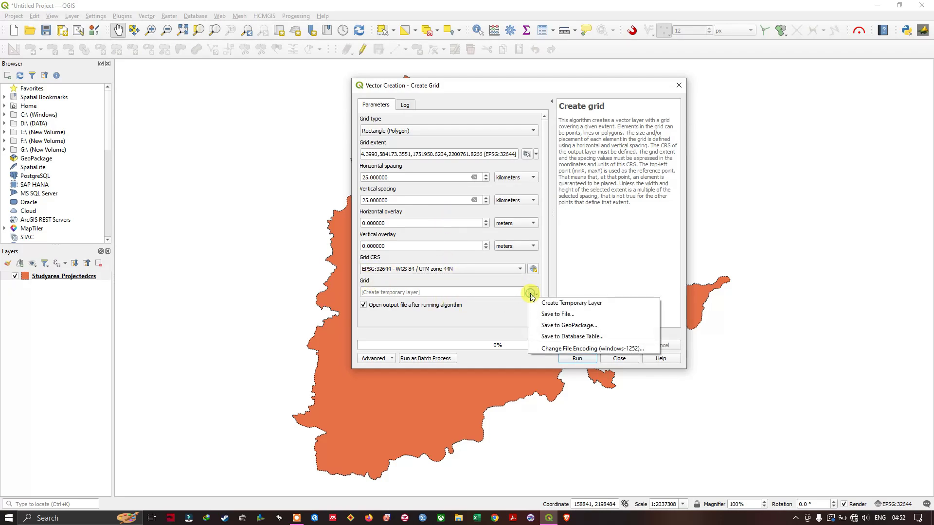
{"action": "left_click", "coordinate": [552, 316]}
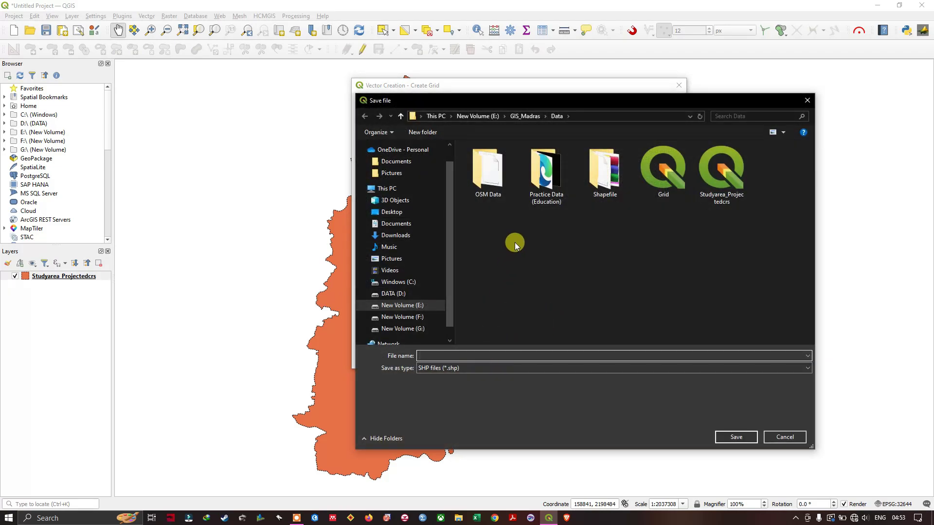
{"action": "type", "text": "Grid"}
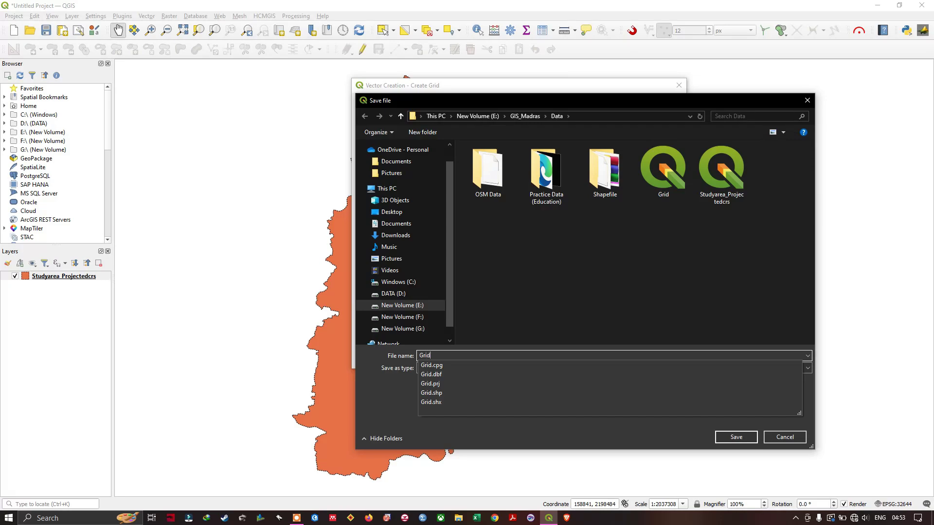
{"action": "type", "text": "s"}
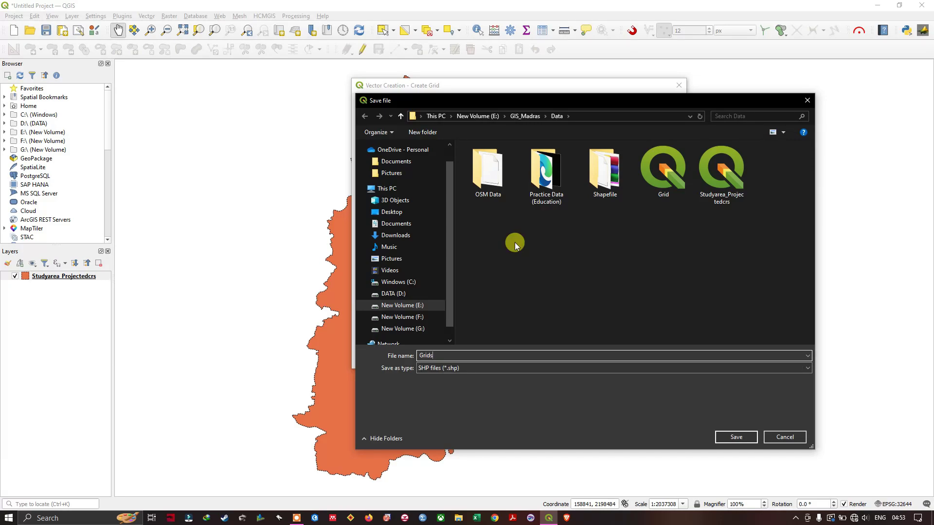
{"action": "left_click", "coordinate": [725, 440]}
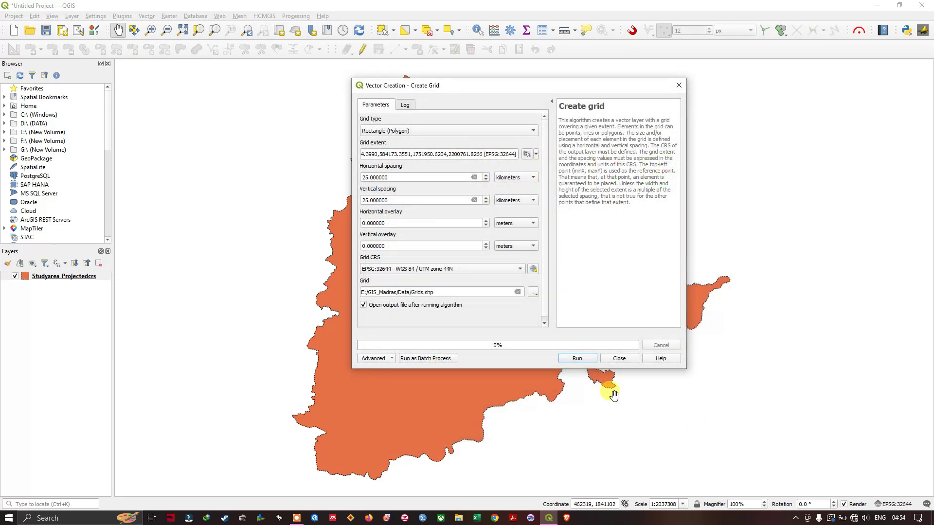
{"action": "left_click", "coordinate": [588, 359]}
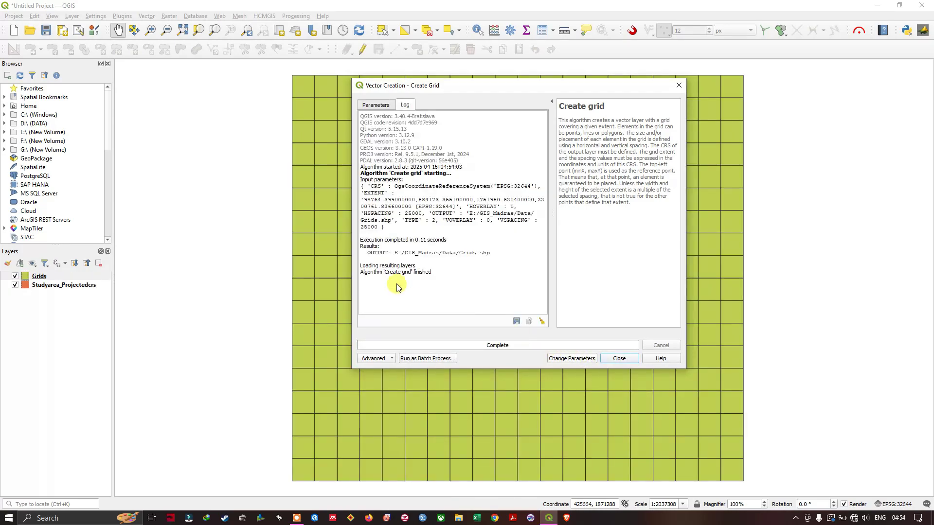
{"action": "left_click", "coordinate": [678, 85]}
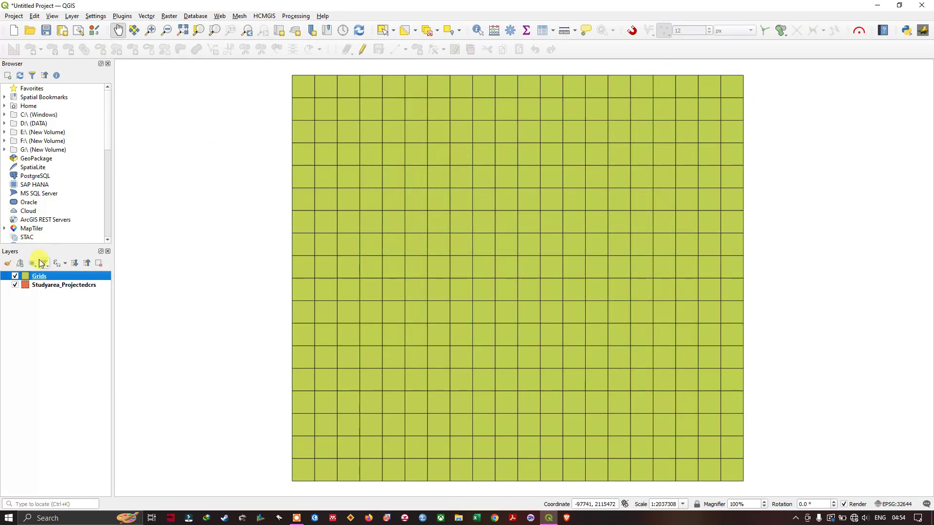
Set the Grids layer's Simple Fill colour to Transparent Fill and apply it.
{"action": "right_click", "coordinate": [52, 275]}
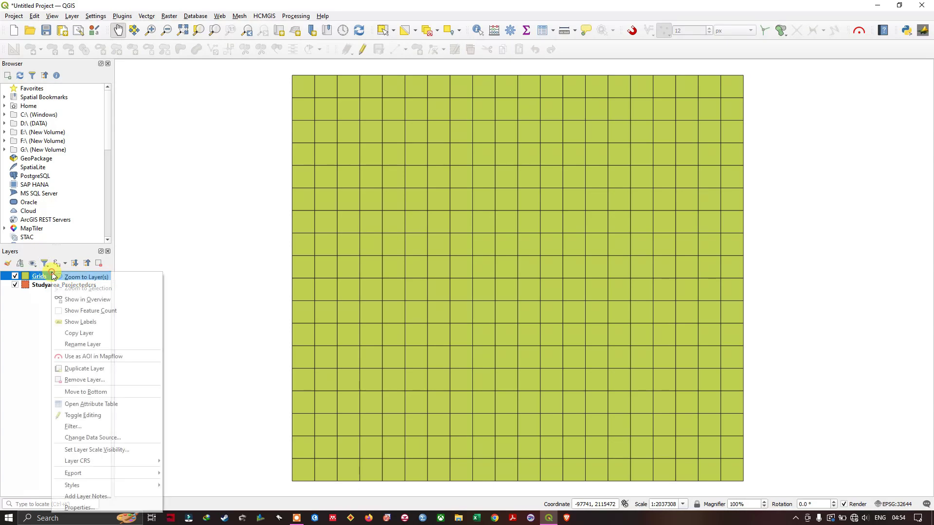
{"action": "left_click", "coordinate": [73, 507]}
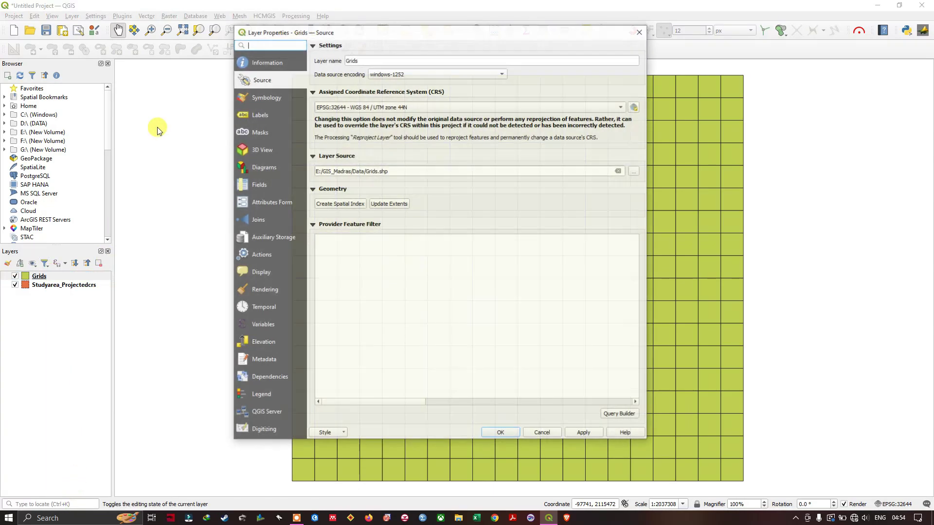
{"action": "left_click", "coordinate": [258, 100]}
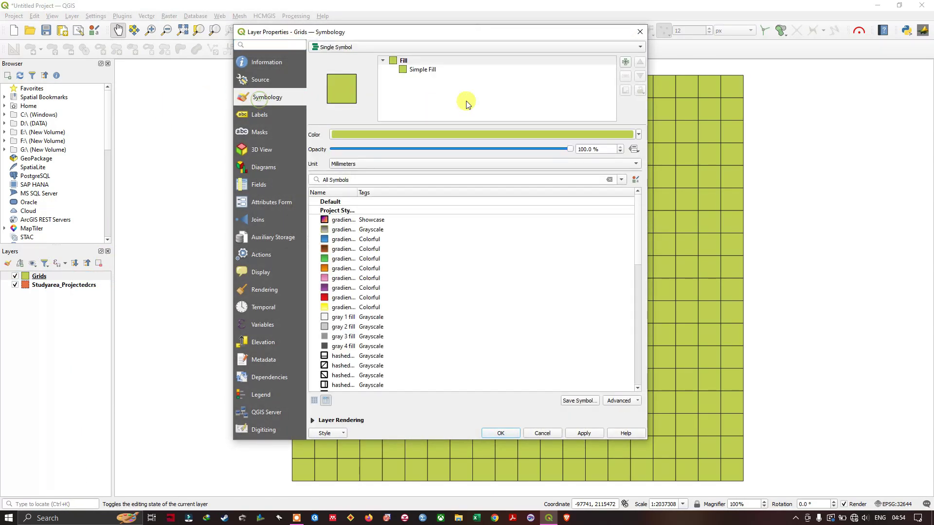
{"action": "left_click", "coordinate": [450, 77]}
{"action": "left_click", "coordinate": [449, 71]}
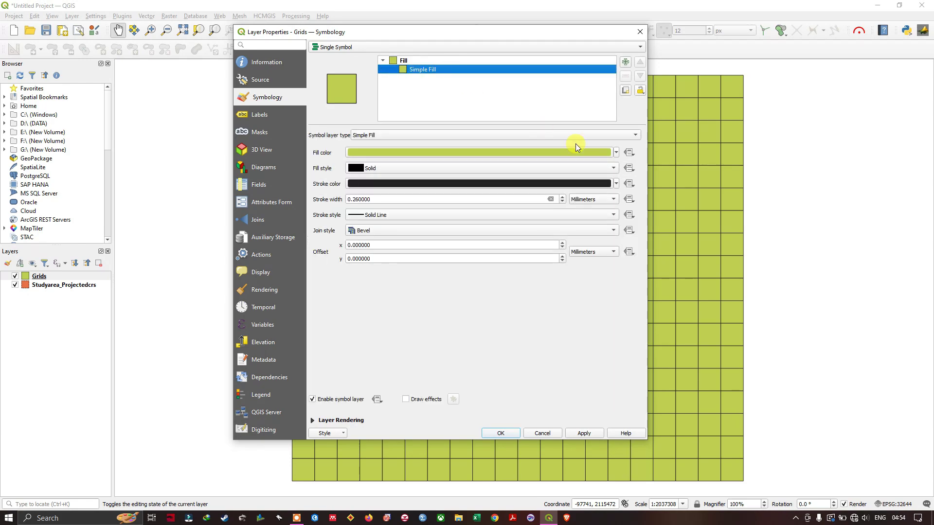
{"action": "left_click", "coordinate": [615, 153]}
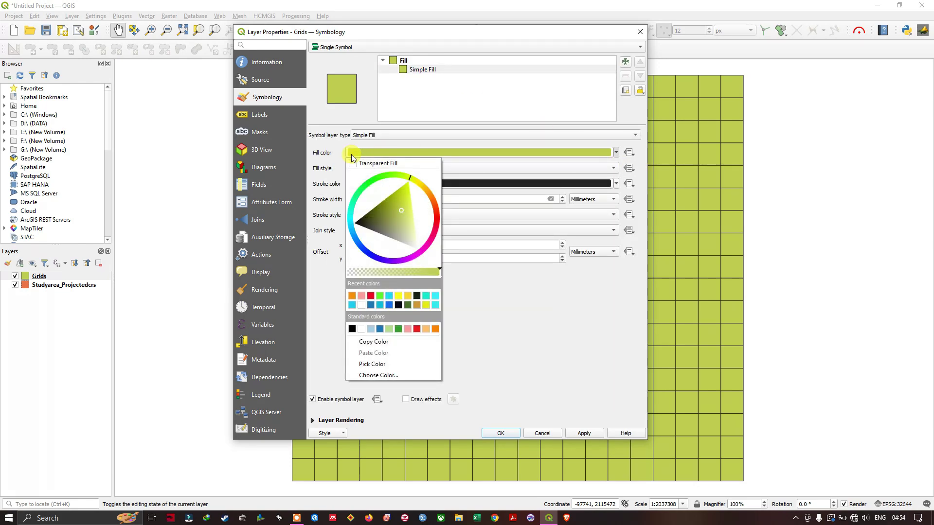
{"action": "left_click", "coordinate": [366, 163]}
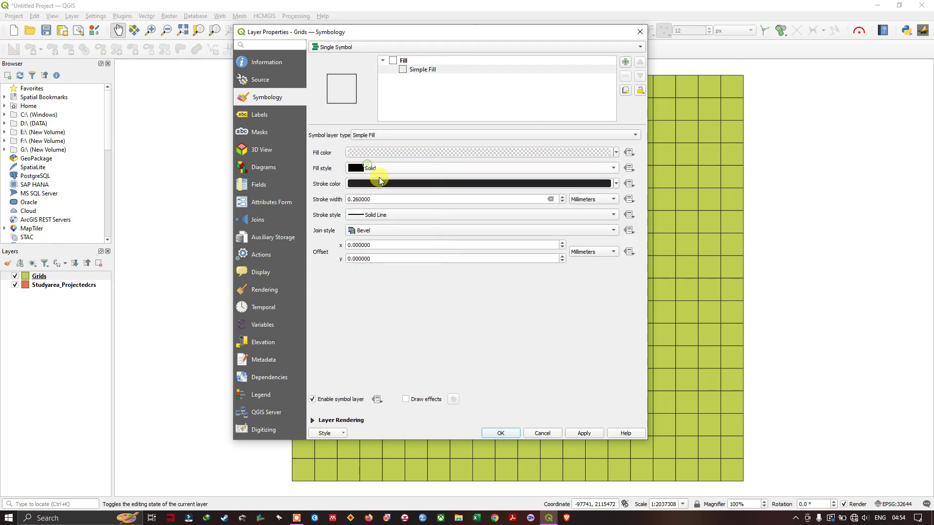
{"action": "left_click", "coordinate": [586, 433]}
{"action": "left_click", "coordinate": [498, 433]}
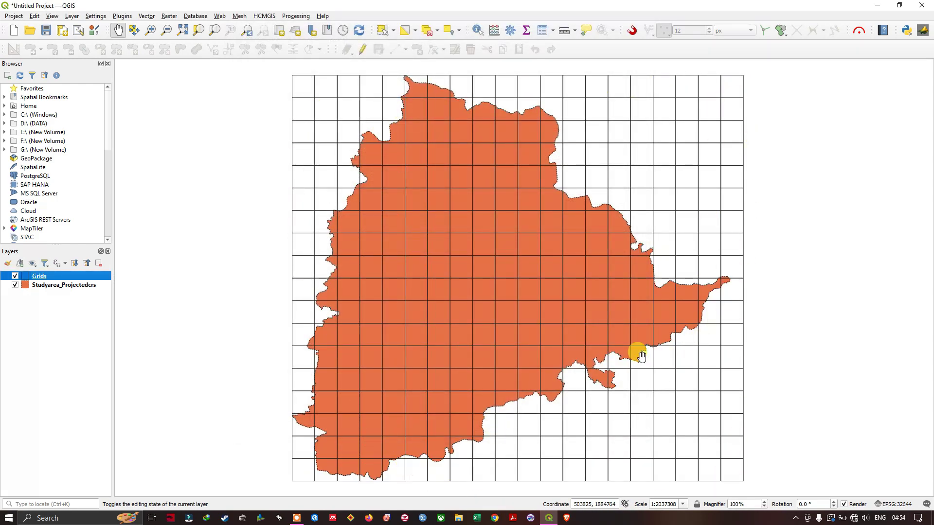
Zoom in and out to inspect the grid over the study area boundary.
{"action": "scroll", "coordinate": [503, 127], "scroll_direction": "down", "scroll_amount": 1}
{"action": "scroll", "coordinate": [502, 124], "scroll_direction": "up", "scroll_amount": 1}
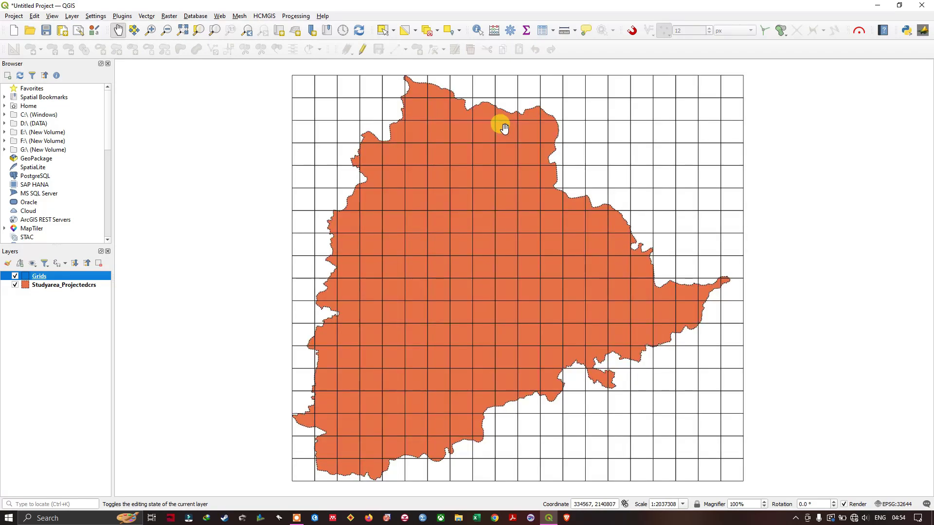
{"action": "scroll", "coordinate": [449, 130], "scroll_direction": "up", "scroll_amount": 1}
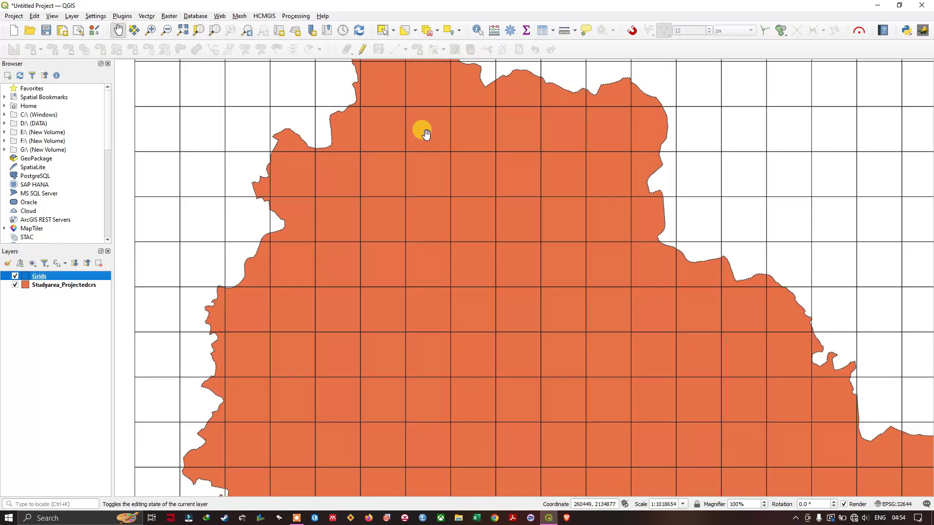
{"action": "scroll", "coordinate": [427, 130], "scroll_direction": "down", "scroll_amount": 1}
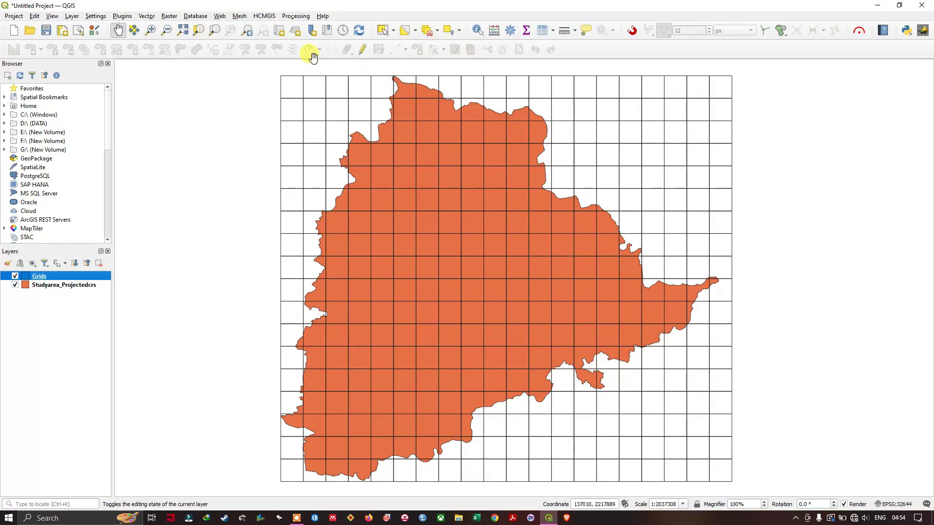
{"action": "left_click", "coordinate": [298, 16]}
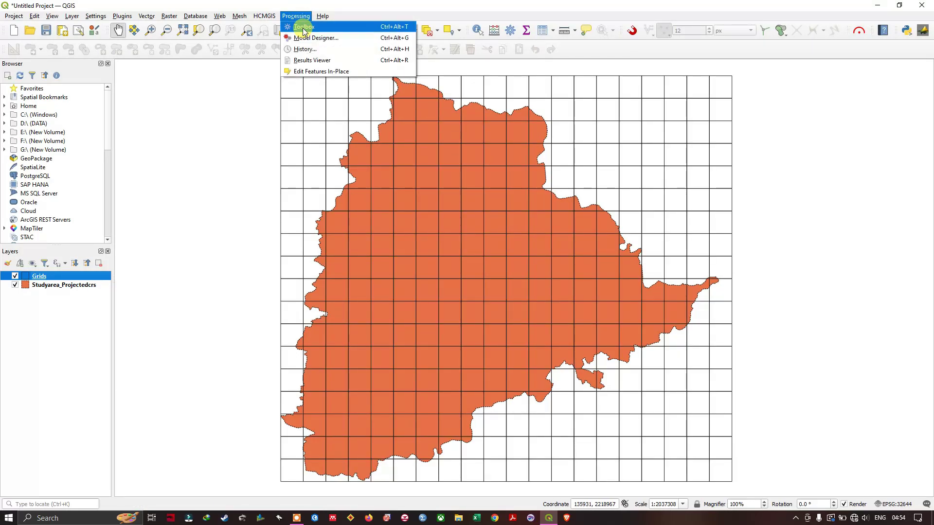
Find the Centroids algorithm in the Processing Toolbox by searching 'cent' and open it.
{"action": "left_click", "coordinate": [300, 26]}
{"action": "left_click", "coordinate": [459, 90]}
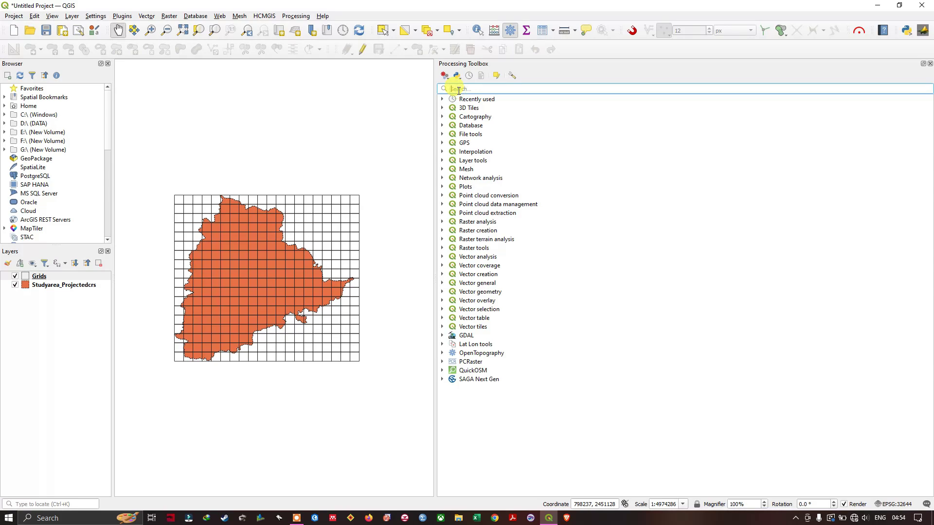
{"action": "type", "text": "cent"}
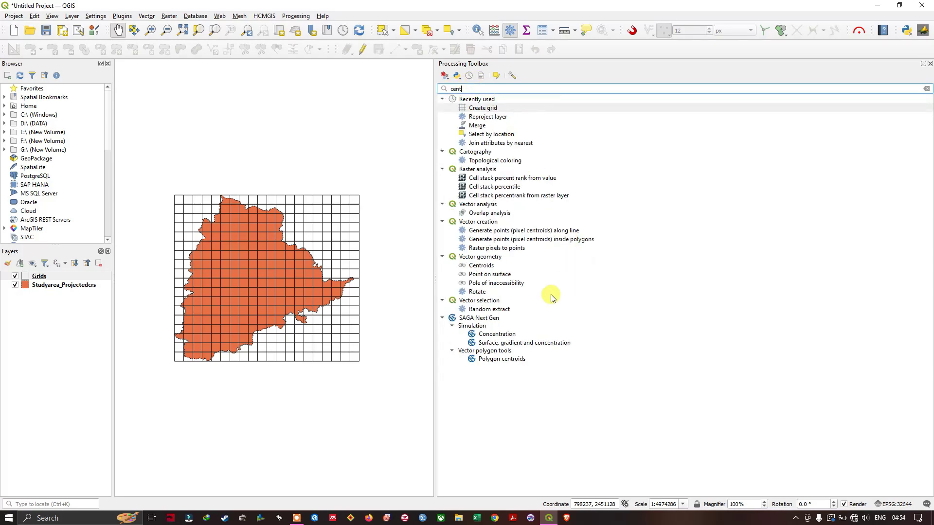
{"action": "double_click", "coordinate": [480, 265]}
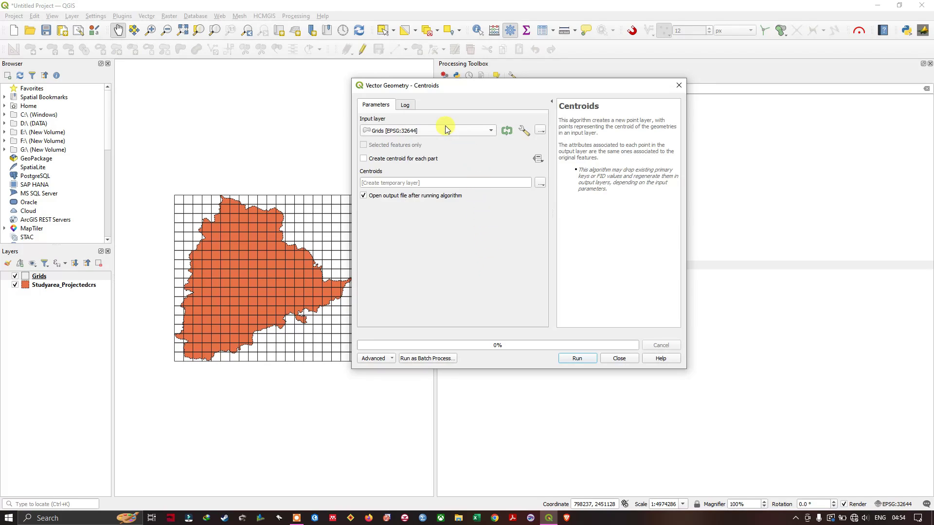
Run Centroids on the Grids layer with a temporary output layer.
{"action": "left_click", "coordinate": [437, 132]}
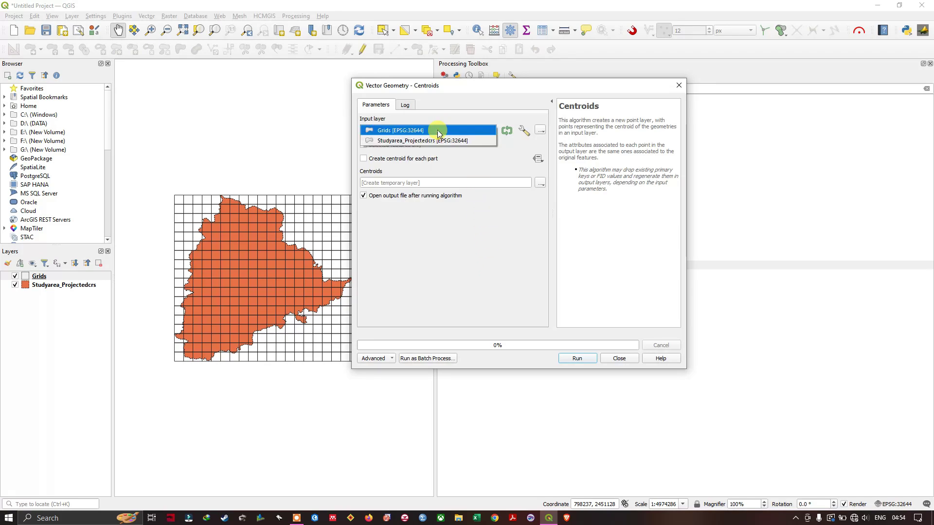
{"action": "left_click", "coordinate": [439, 131]}
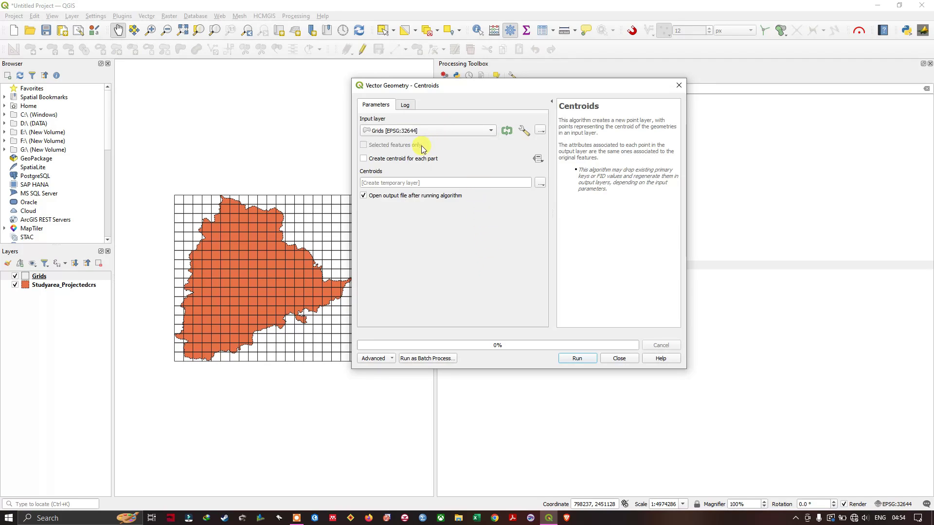
{"action": "left_click", "coordinate": [539, 183]}
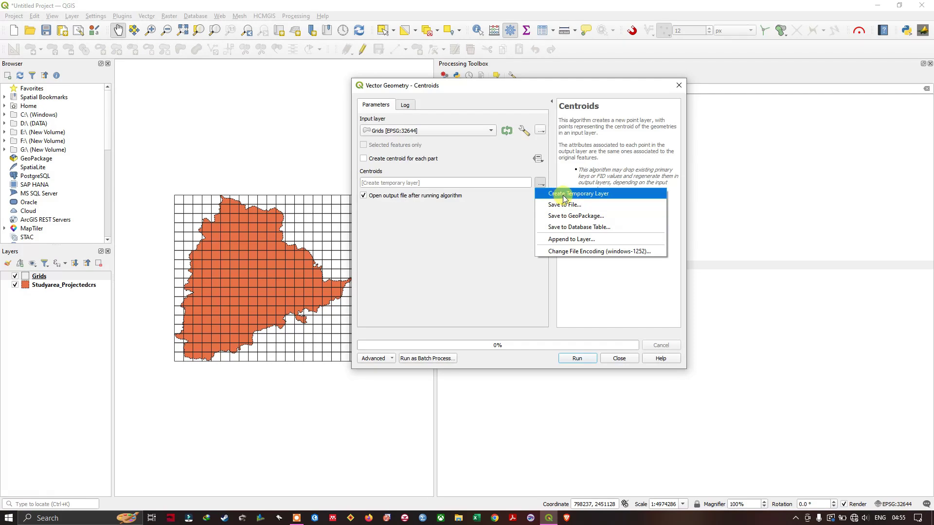
{"action": "left_click", "coordinate": [471, 217]}
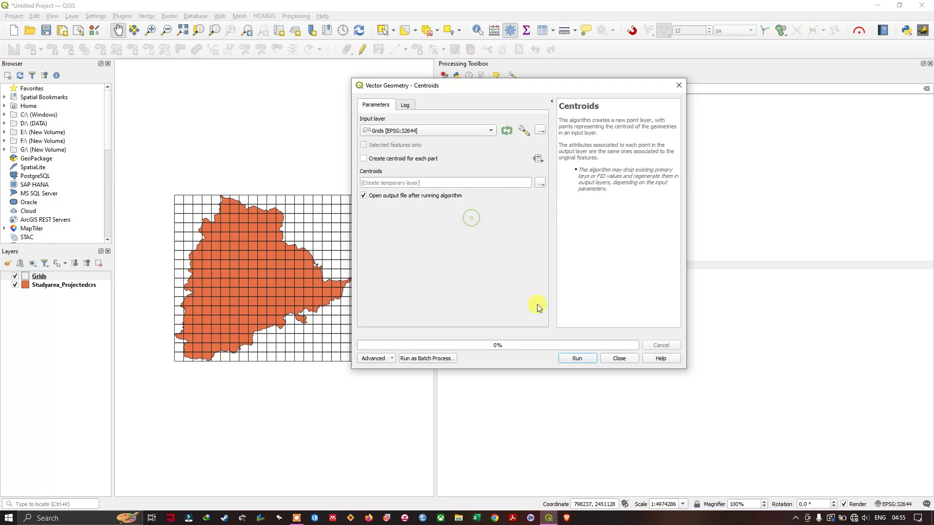
{"action": "left_click", "coordinate": [578, 359]}
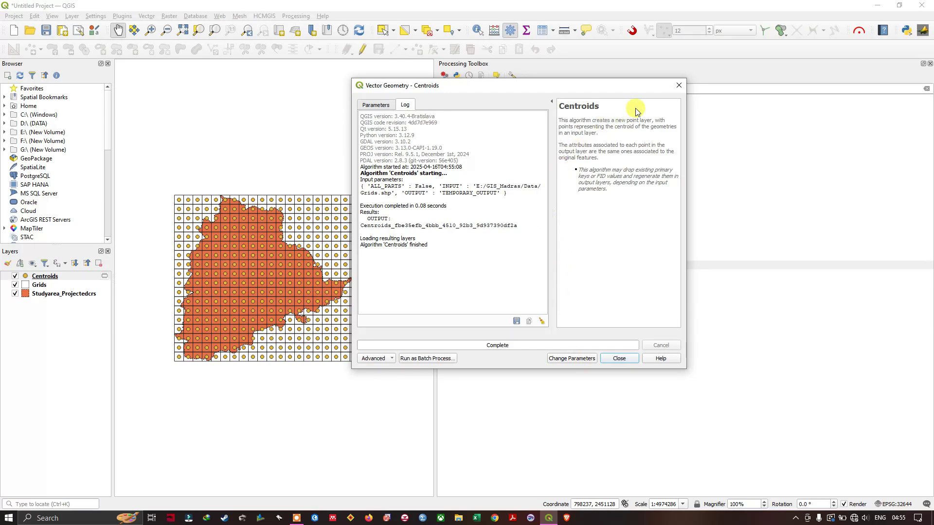
Close the Centroids dialog and Processing Toolbox, then zoom to view the centroid points.
{"action": "left_click", "coordinate": [678, 87]}
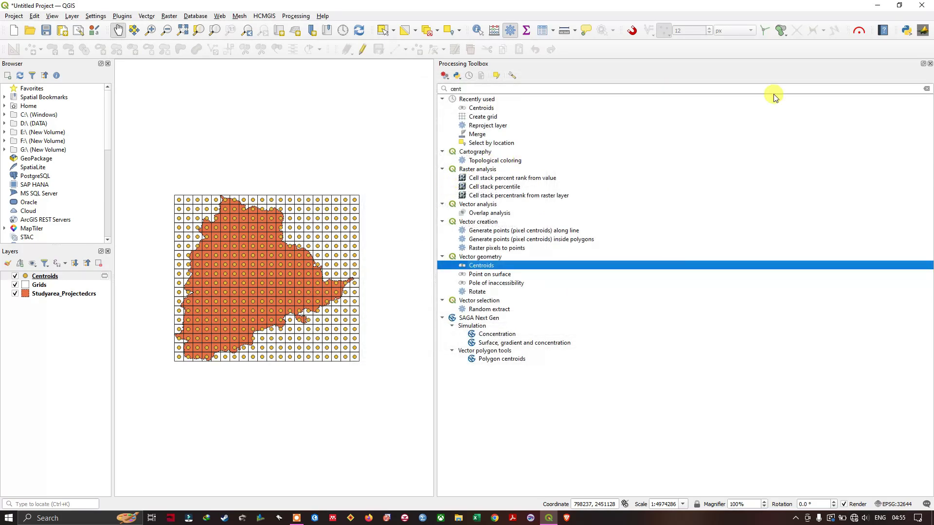
{"action": "left_click", "coordinate": [930, 64]}
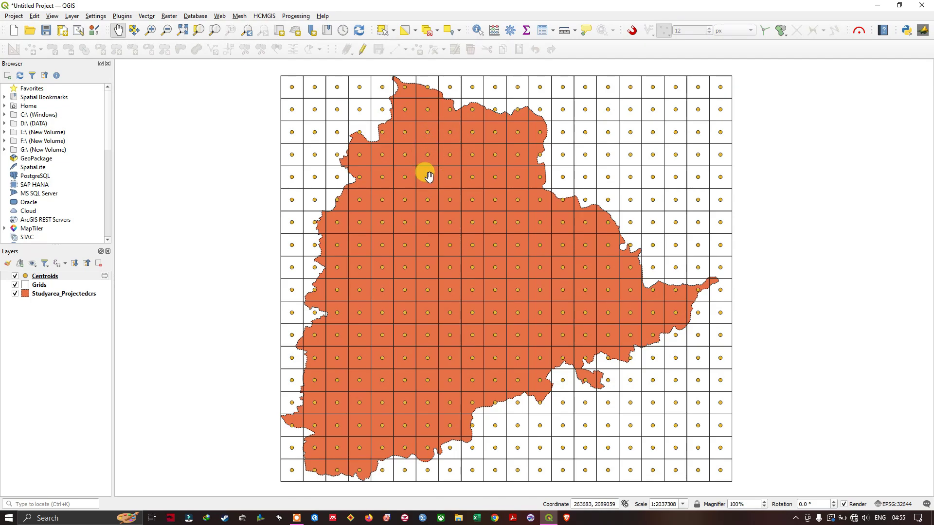
{"action": "scroll", "coordinate": [457, 165], "scroll_direction": "down", "scroll_amount": 1}
{"action": "scroll", "coordinate": [467, 167], "scroll_direction": "up", "scroll_amount": 1}
{"action": "scroll", "coordinate": [452, 175], "scroll_direction": "down", "scroll_amount": 1}
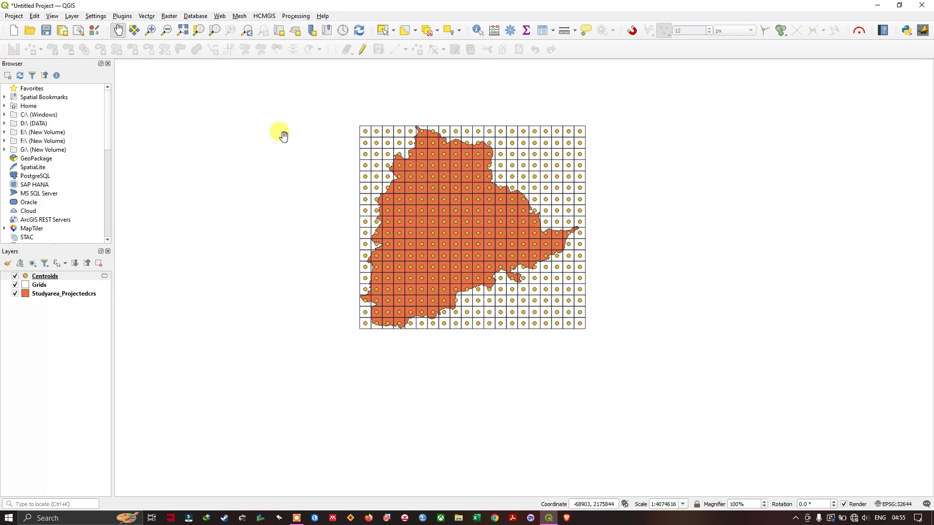
Clip Grids with Studyarea_Projectedcrs as overlay into a temporary Clipped layer.
{"action": "left_click", "coordinate": [148, 17]}
{"action": "mouse_move", "coordinate": [214, 50]}
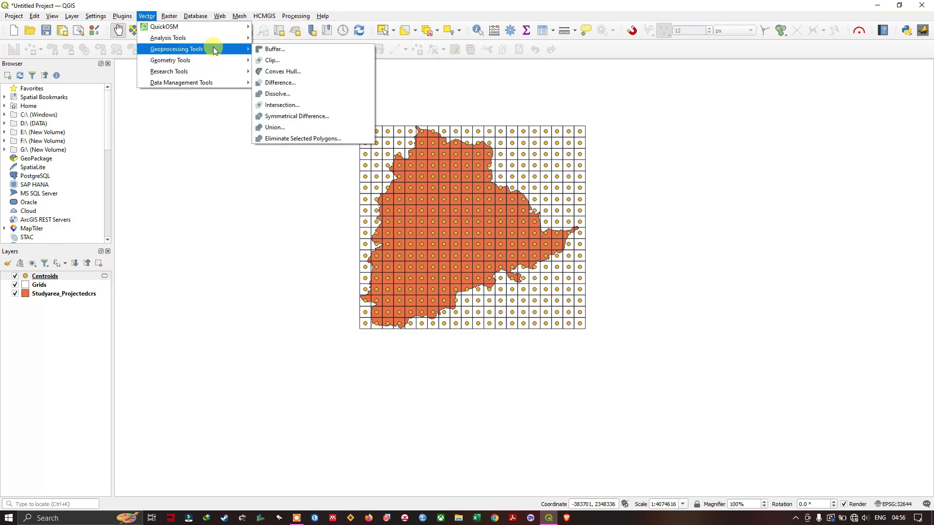
{"action": "left_click", "coordinate": [265, 60]}
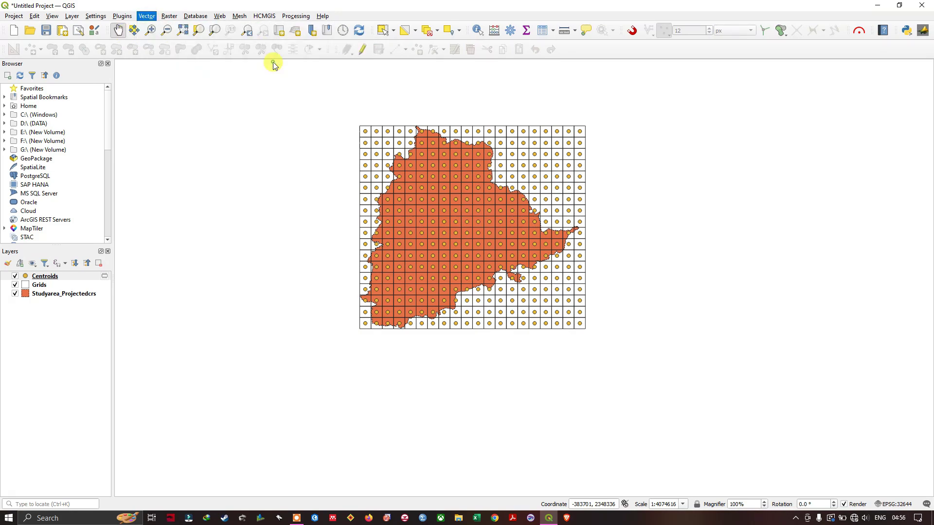
{"action": "left_click", "coordinate": [448, 130]}
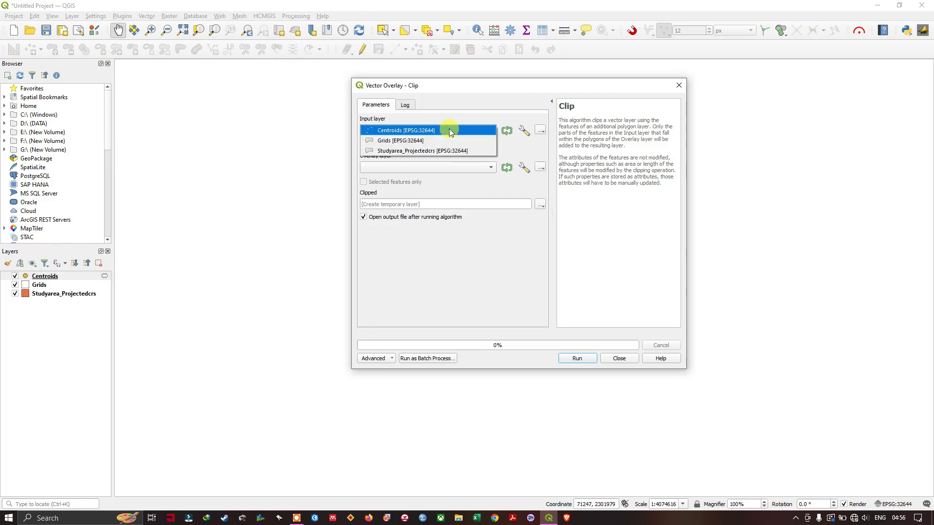
{"action": "left_click", "coordinate": [422, 140]}
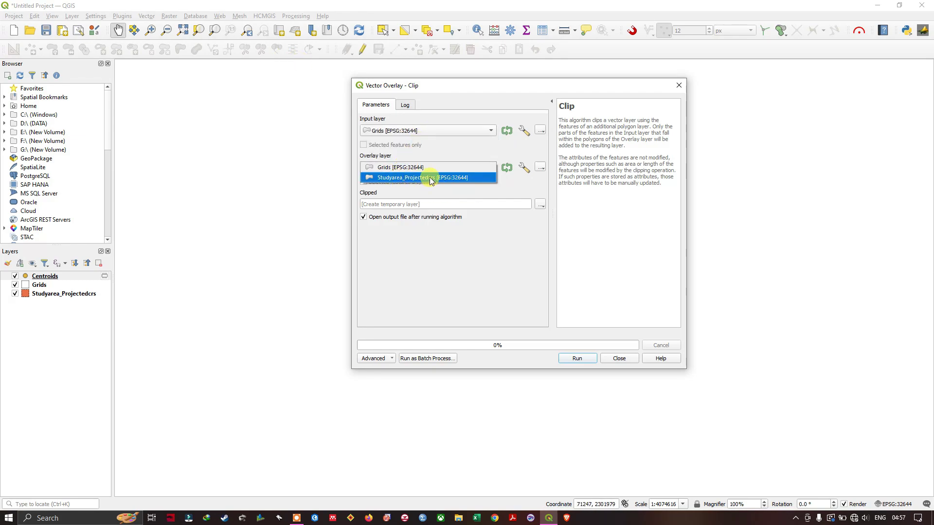
{"action": "left_click", "coordinate": [431, 179]}
{"action": "left_click", "coordinate": [538, 205]}
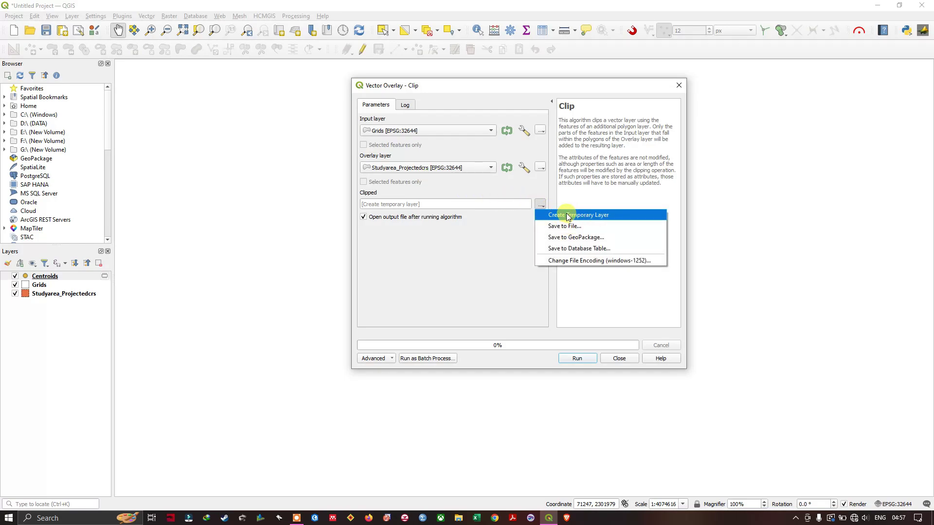
{"action": "left_click", "coordinate": [549, 197]}
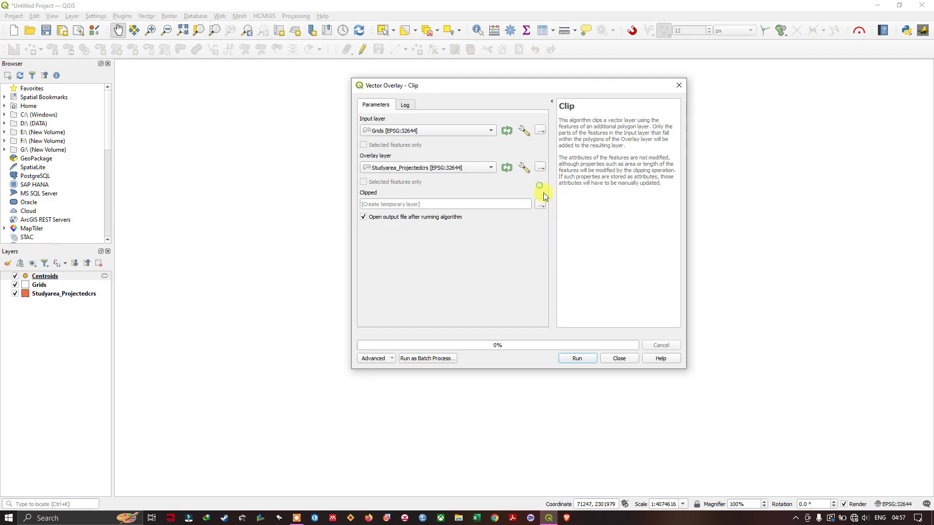
{"action": "left_click", "coordinate": [578, 358]}
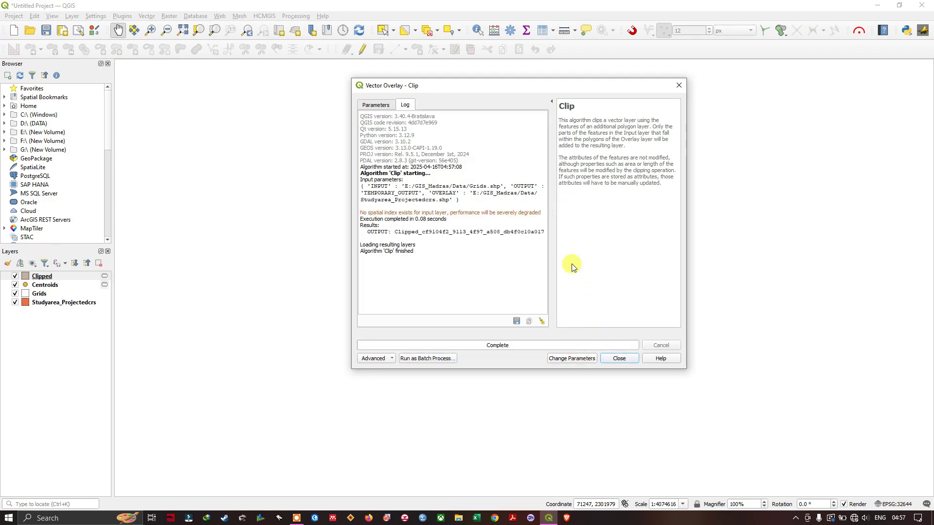
{"action": "left_click", "coordinate": [593, 387]}
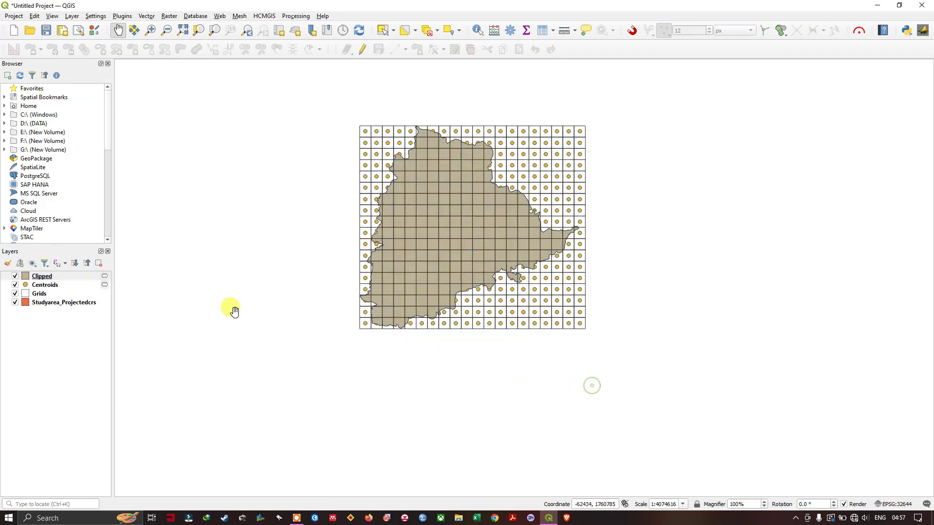
Turn off the Grids and Centroids layers, then zoom in on the clipped grid cells.
{"action": "left_click", "coordinate": [15, 294]}
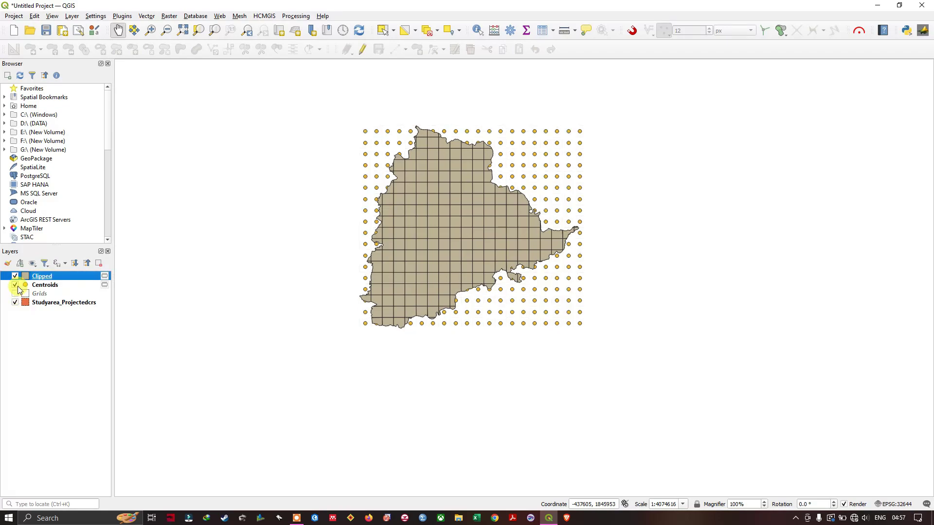
{"action": "left_click", "coordinate": [15, 285]}
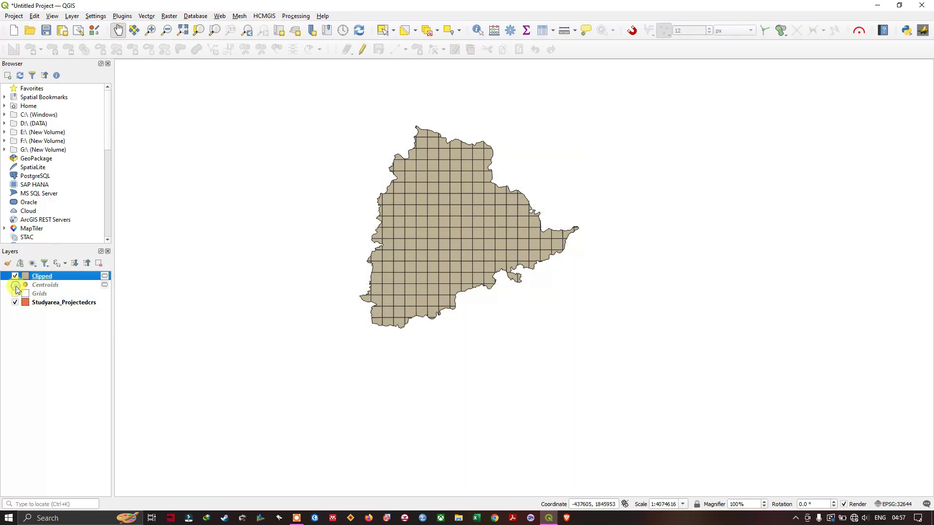
{"action": "scroll", "coordinate": [452, 187], "scroll_direction": "down", "scroll_amount": 1}
{"action": "scroll", "coordinate": [452, 187], "scroll_direction": "up", "scroll_amount": 1}
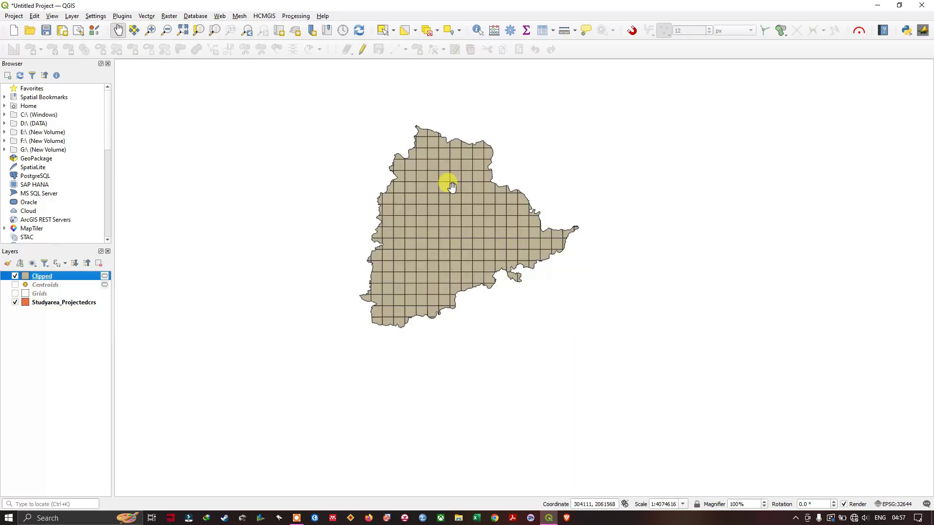
{"action": "scroll", "coordinate": [442, 192], "scroll_direction": "up", "scroll_amount": 1}
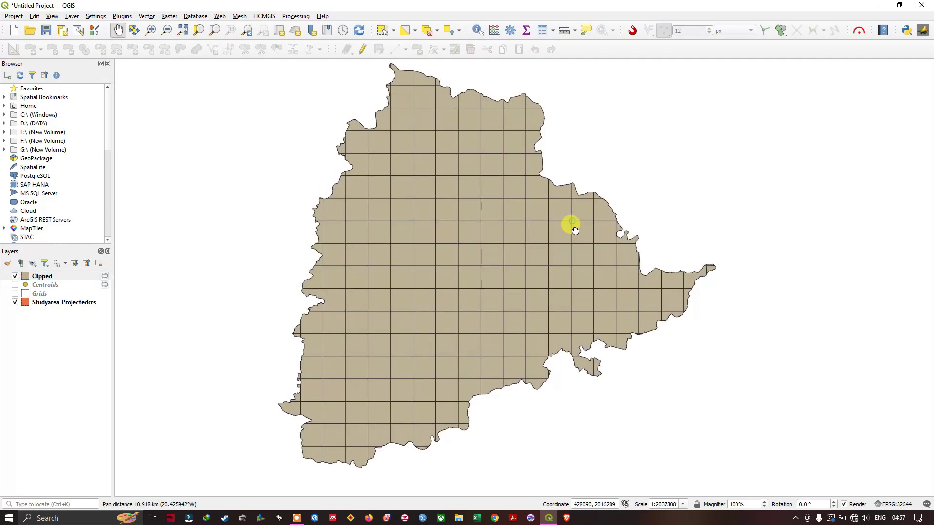
{"action": "scroll", "coordinate": [486, 195], "scroll_direction": "down", "scroll_amount": 1}
{"action": "scroll", "coordinate": [478, 198], "scroll_direction": "up", "scroll_amount": 1}
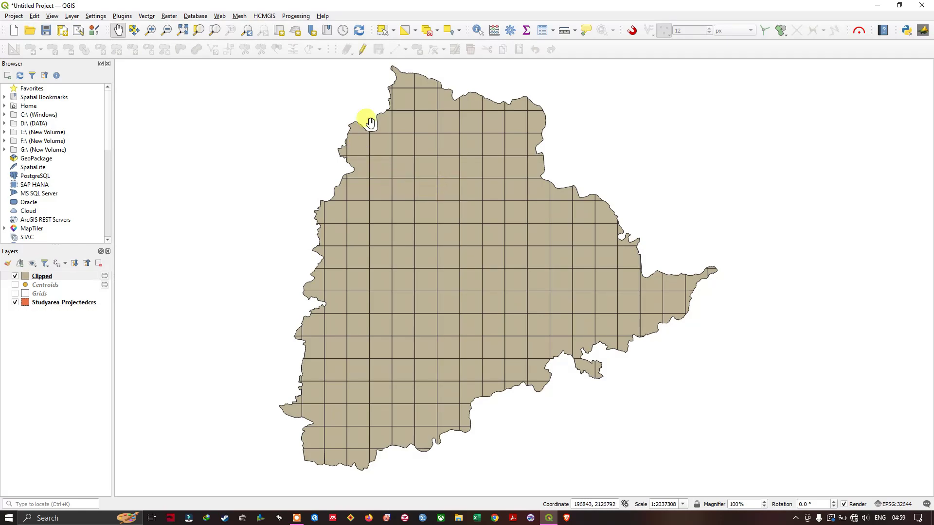
{"action": "left_click", "coordinate": [385, 33]}
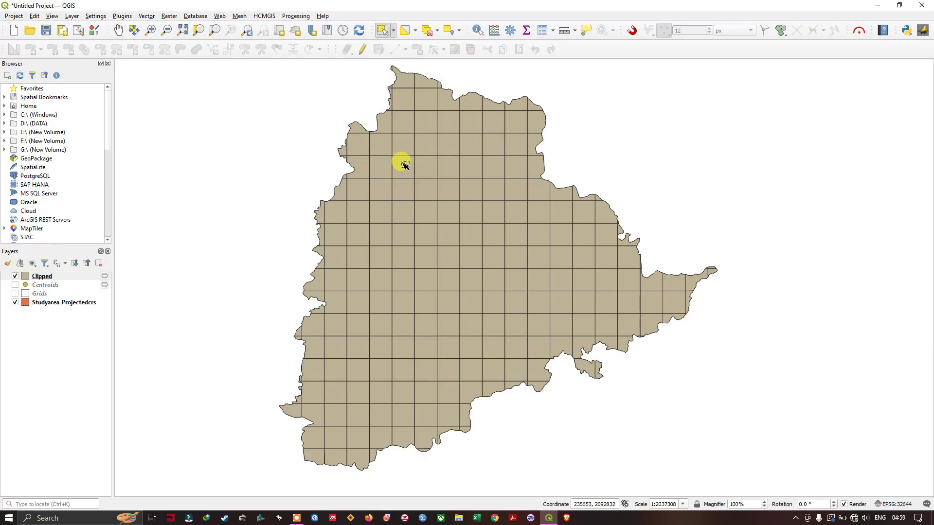
{"action": "left_click_drag", "start_coordinate": [404, 163], "coordinate": [460, 224]}
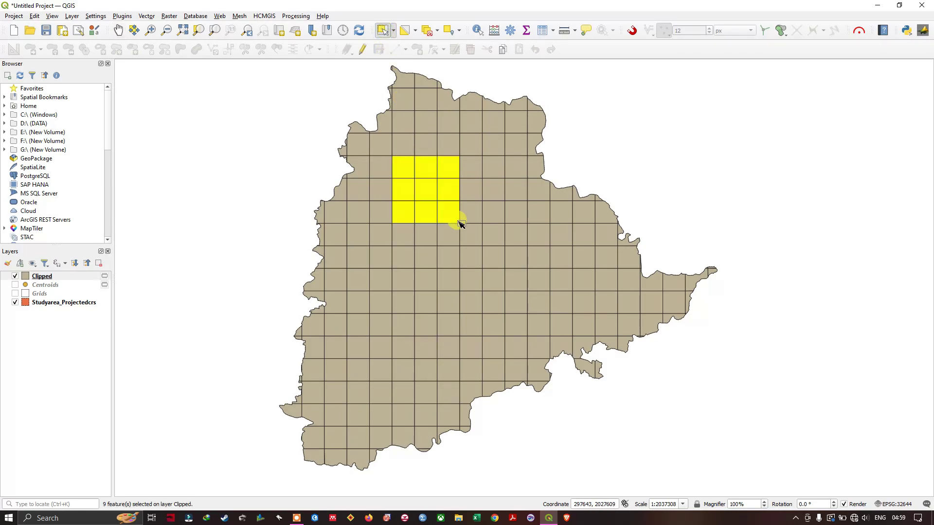
{"action": "left_click", "coordinate": [67, 276]}
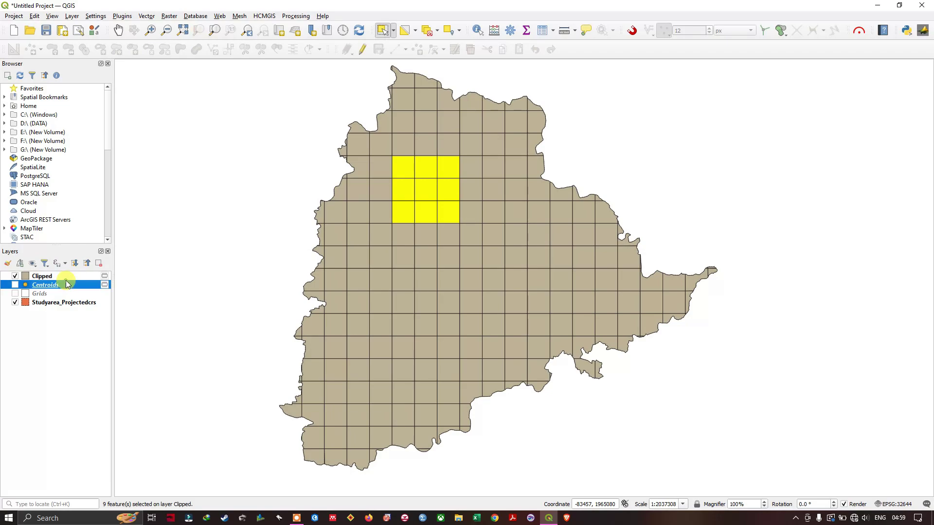
{"action": "right_click", "coordinate": [67, 276]}
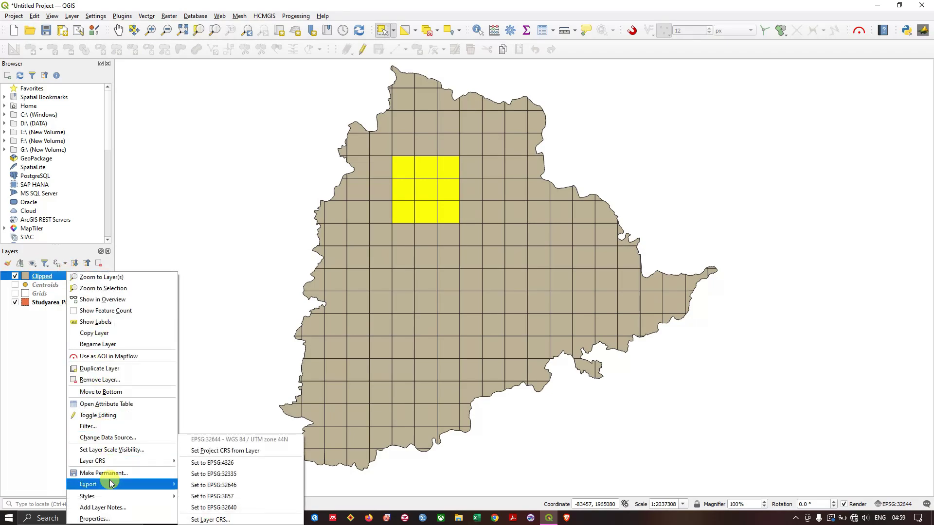
{"action": "mouse_move", "coordinate": [125, 484]}
{"action": "left_click", "coordinate": [205, 486]}
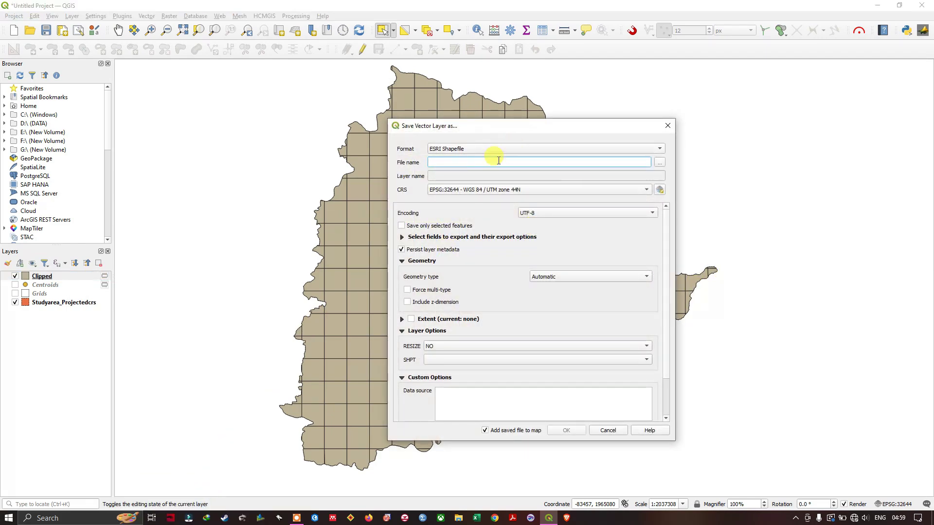
{"action": "left_click", "coordinate": [667, 126]}
{"action": "left_click", "coordinate": [644, 138]}
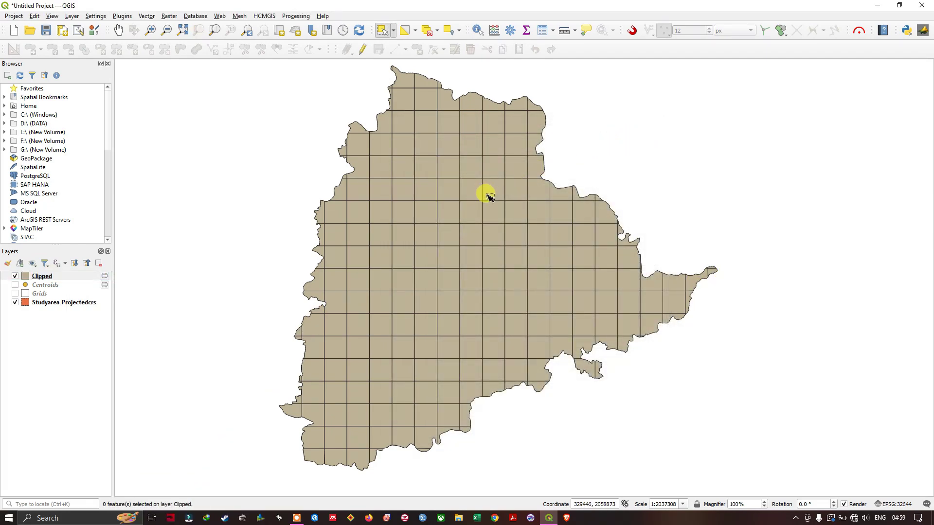